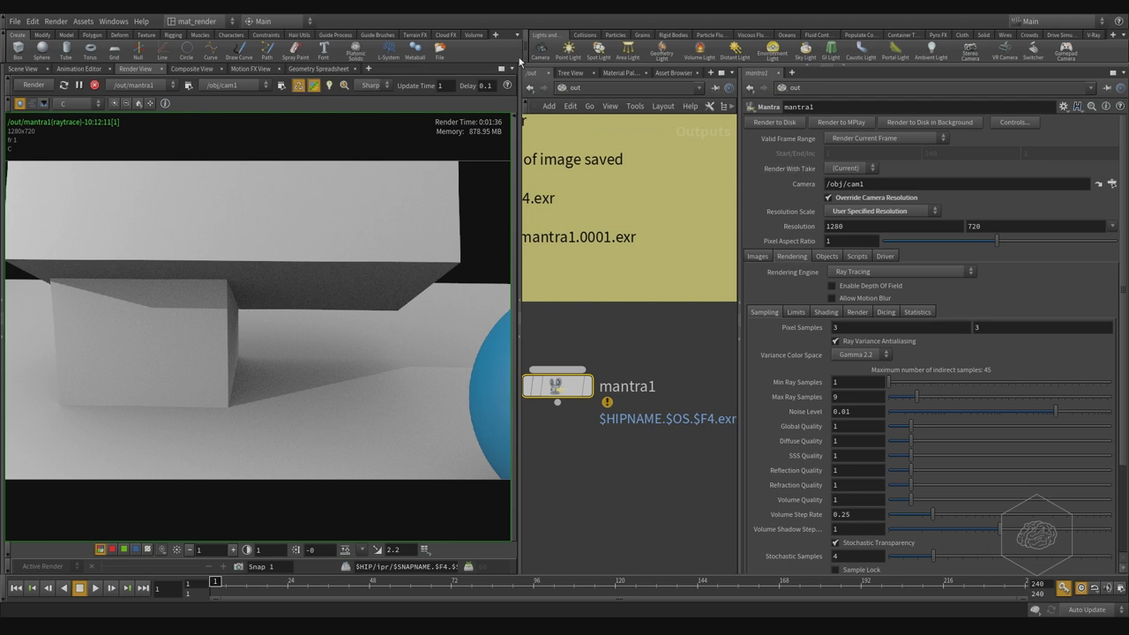
# Step: Examine the ray-traced render up close for noise in the shadowed areas beneath and beside the boxes
pyautogui.moveTo(214, 342); pyautogui.dragTo(284, 317, button='right')
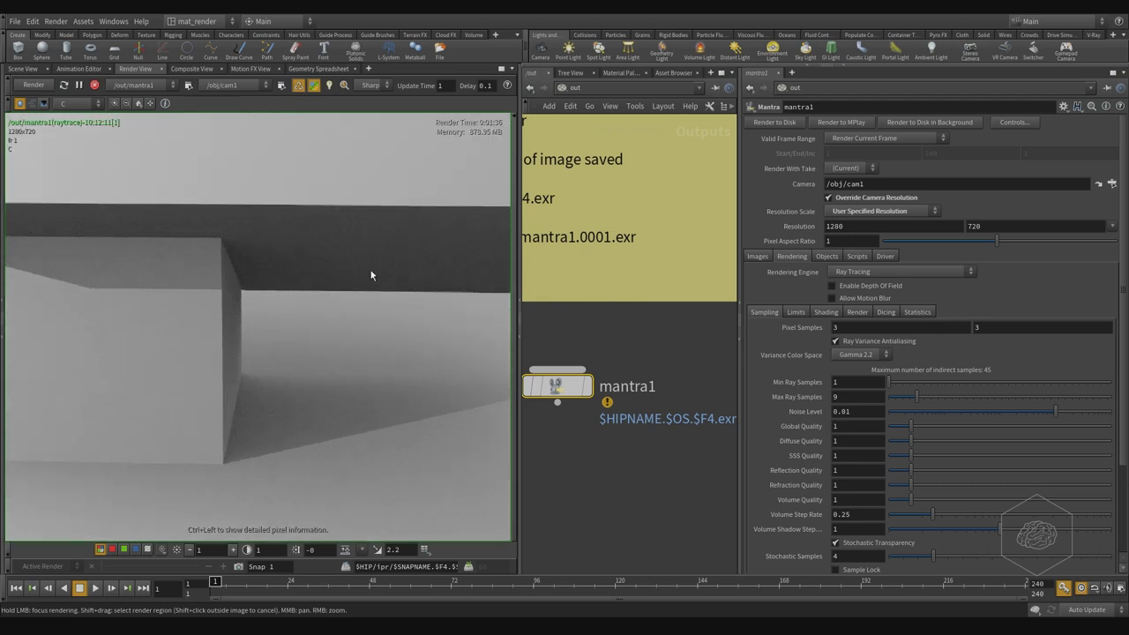
pyautogui.scroll(2, 346, 280)
pyautogui.scroll(-2, 236, 301)
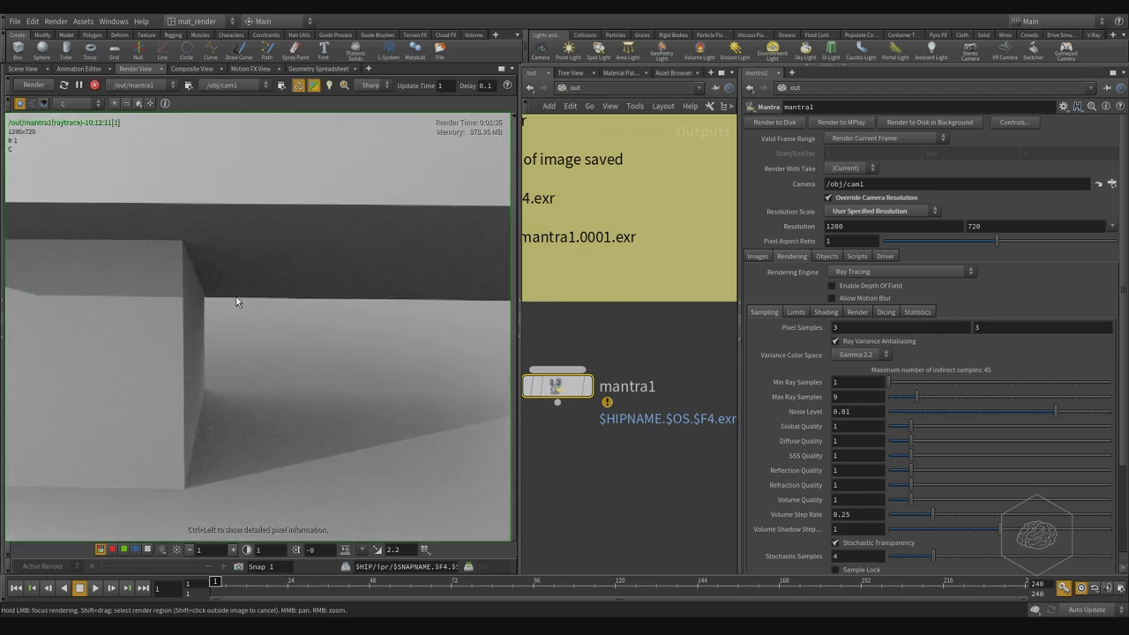
pyautogui.scroll(1, 235, 301)
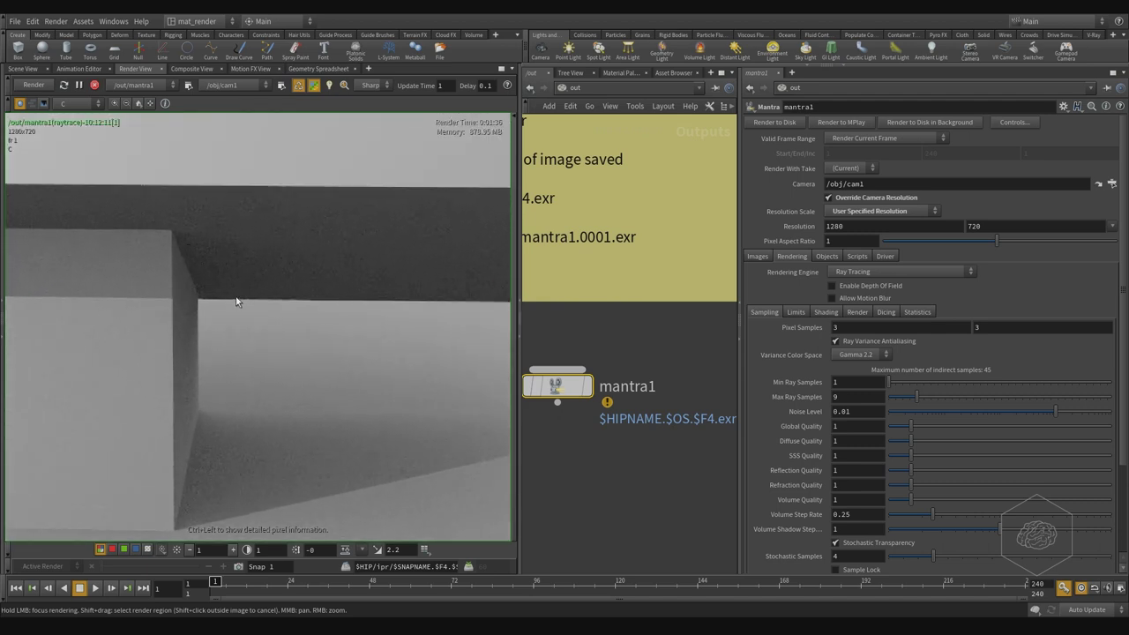
pyautogui.scroll(-1, 235, 301)
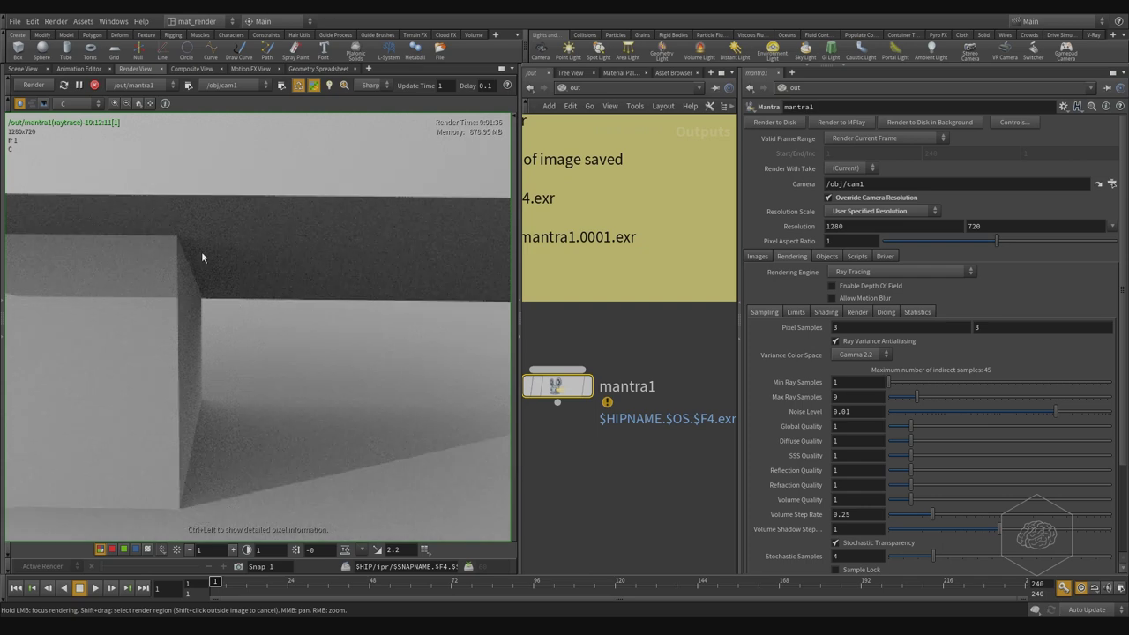
pyautogui.scroll(-4, 202, 252)
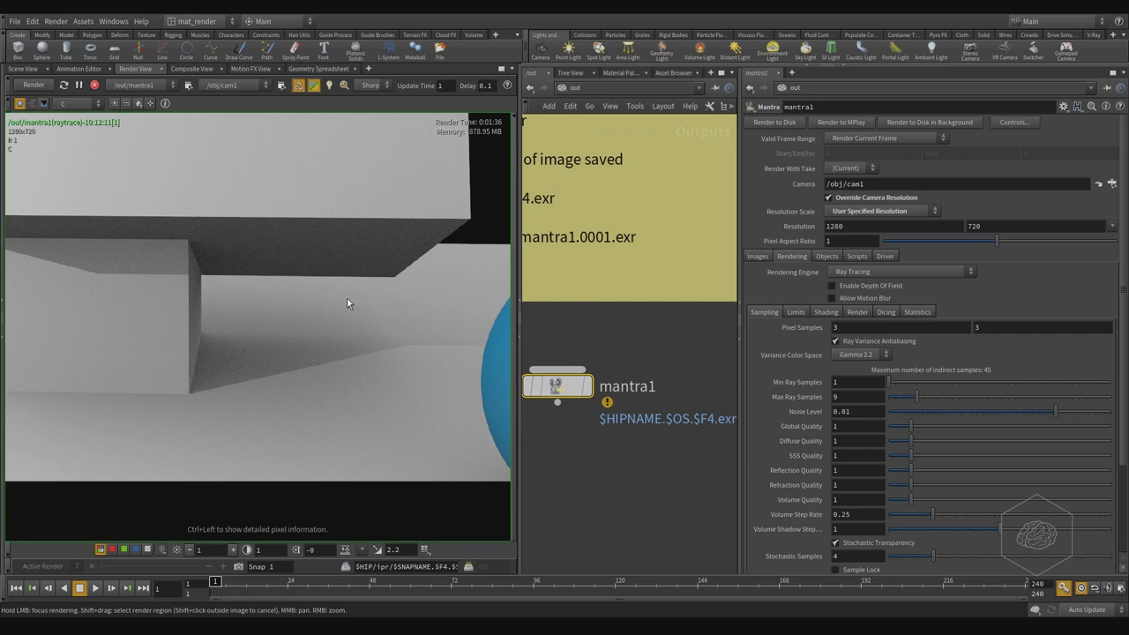
pyautogui.scroll(-2, 347, 299)
pyautogui.scroll(3, 247, 212)
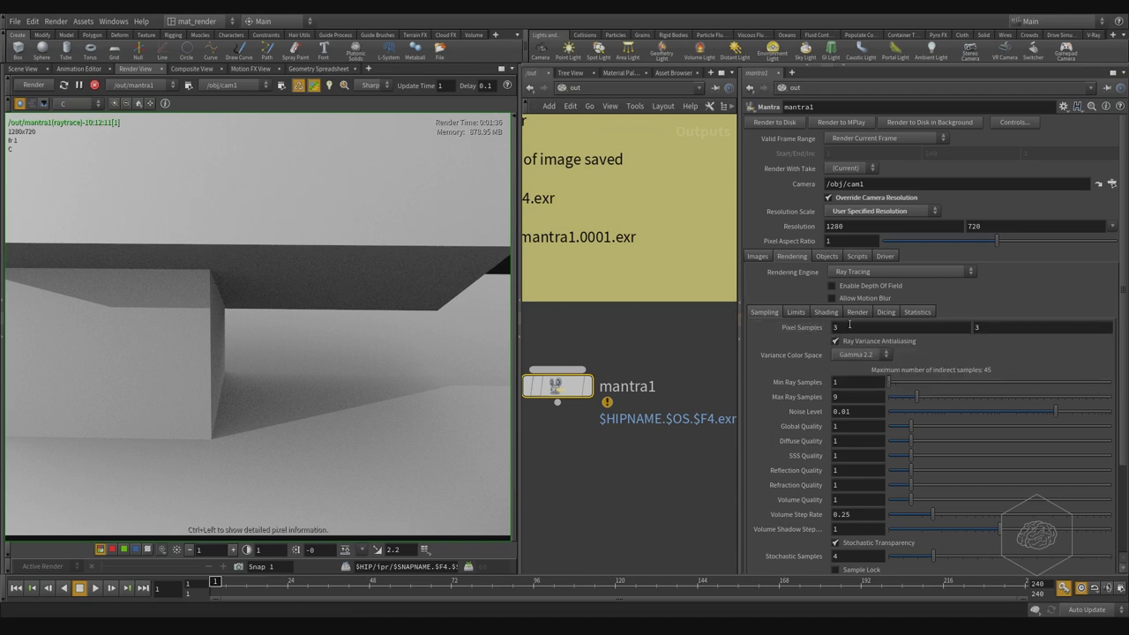
# Step: Try Pixel Samples of 6 by 6 on mantra1, closing the console window and stopping the preview render
pyautogui.click(849, 326)
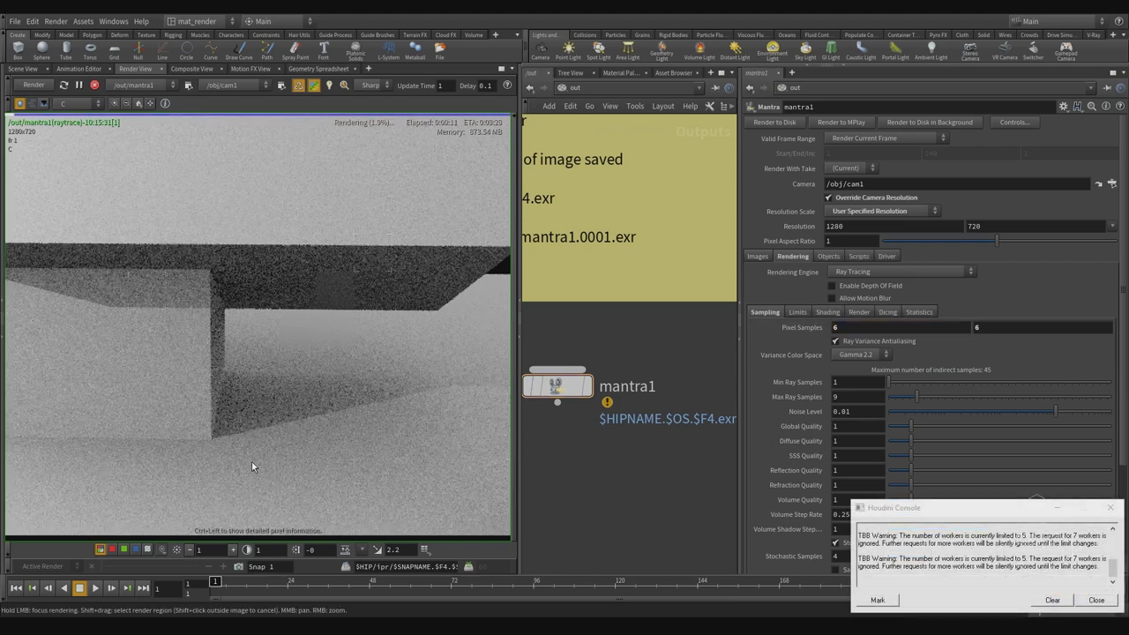
pyautogui.click(1096, 600)
pyautogui.press('Escape')
# Step: Set mantra1's Pixel Samples to 3 by 3 and render the frame to MPlay
pyautogui.doubleClick(871, 327)
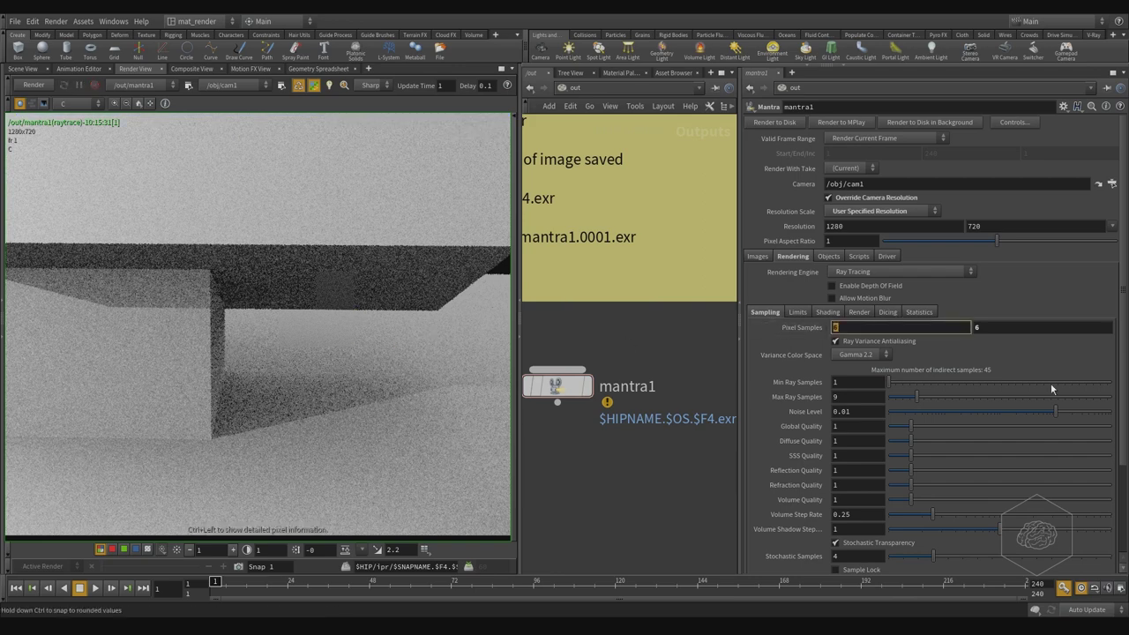
pyautogui.write('3')
pyautogui.press('Tab')
pyautogui.write('3')
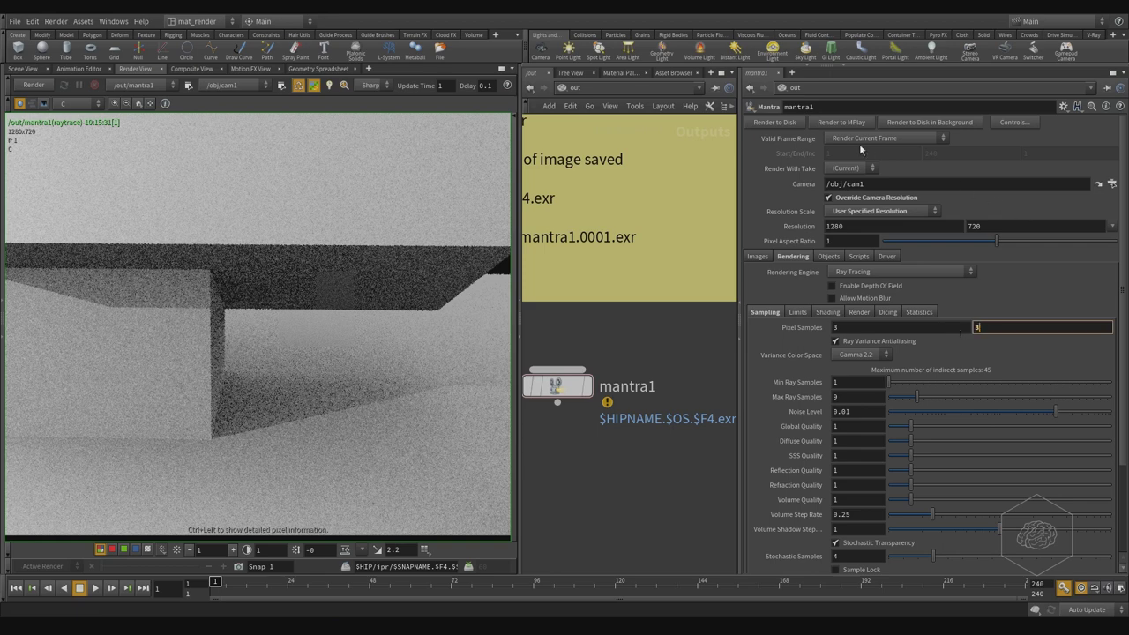
pyautogui.press('Return')
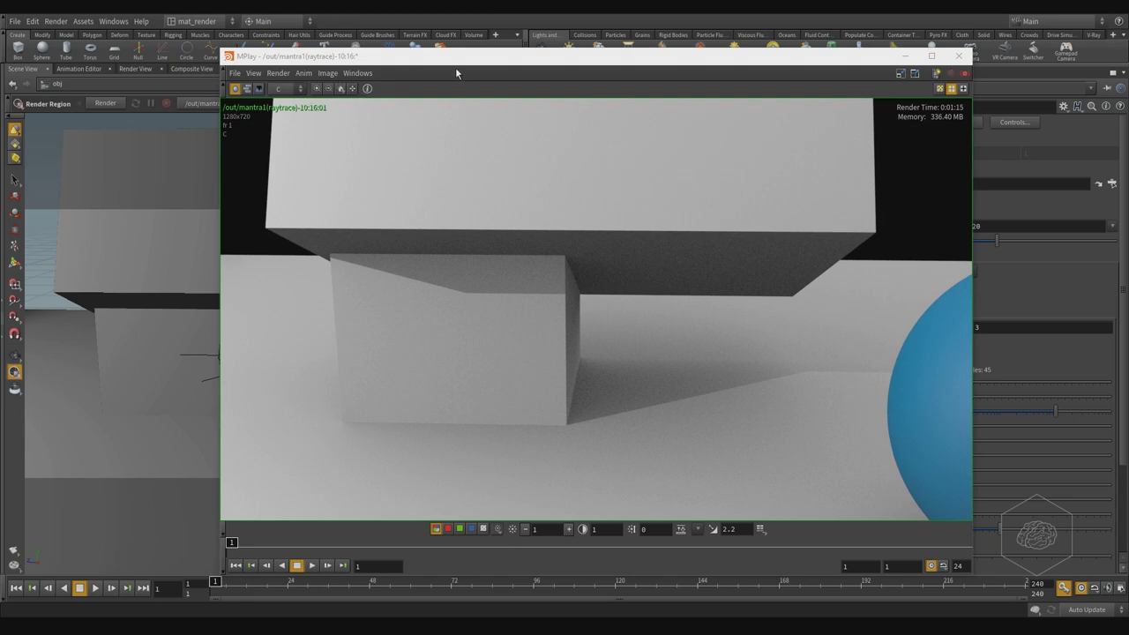
# Step: Set mantra1's Pixel Samples to 6 by 6 and render to MPlay, moving the MPlay window clear of the parameters as needed
pyautogui.moveTo(798, 56); pyautogui.dragTo(606, 70)
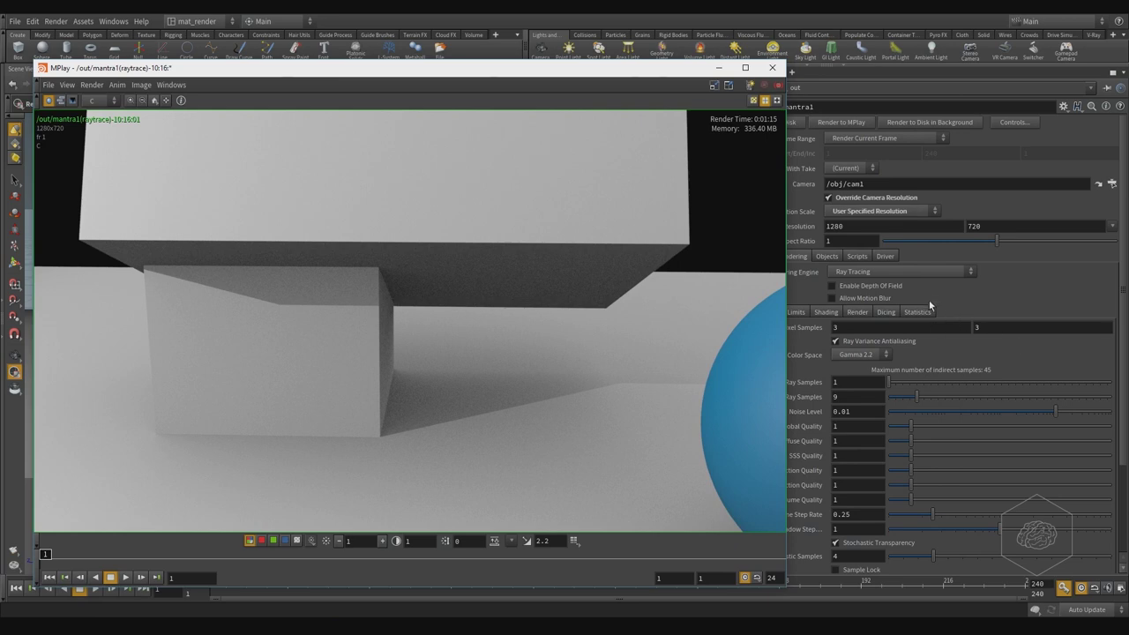
pyautogui.click(834, 327)
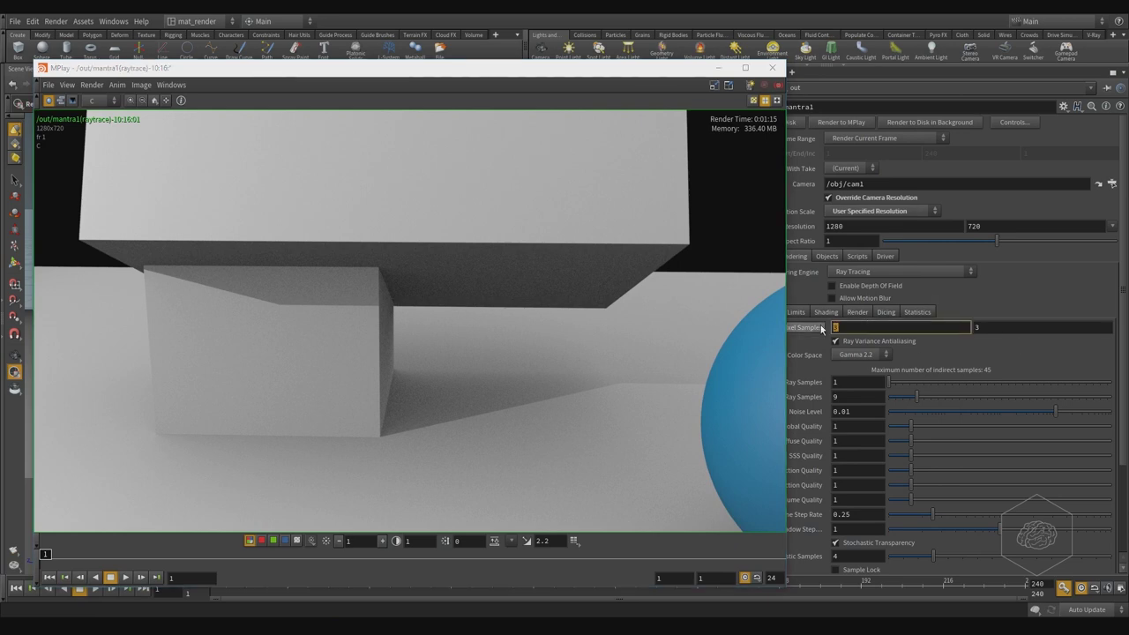
pyautogui.moveTo(822, 329)
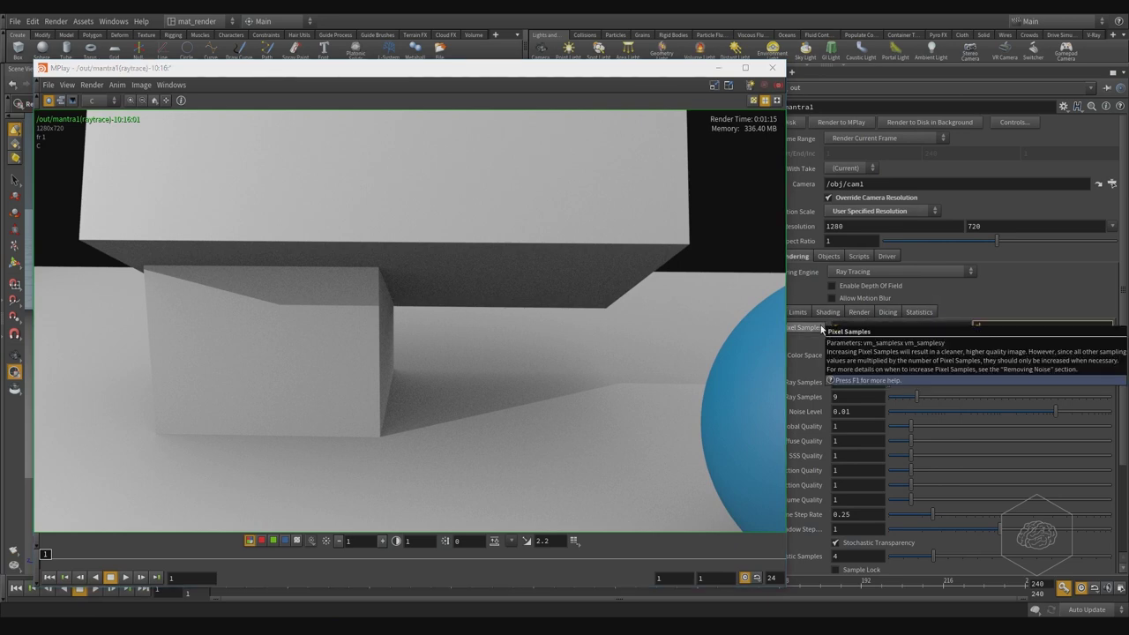
pyautogui.write('6')
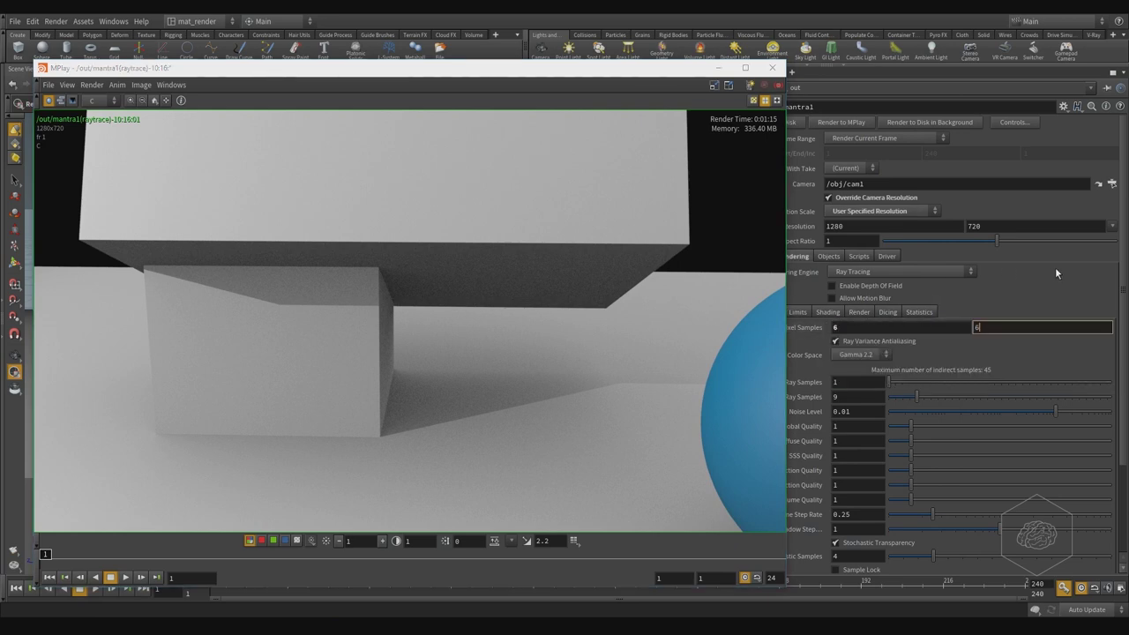
pyautogui.click(850, 122)
pyautogui.moveTo(587, 70); pyautogui.dragTo(668, 58)
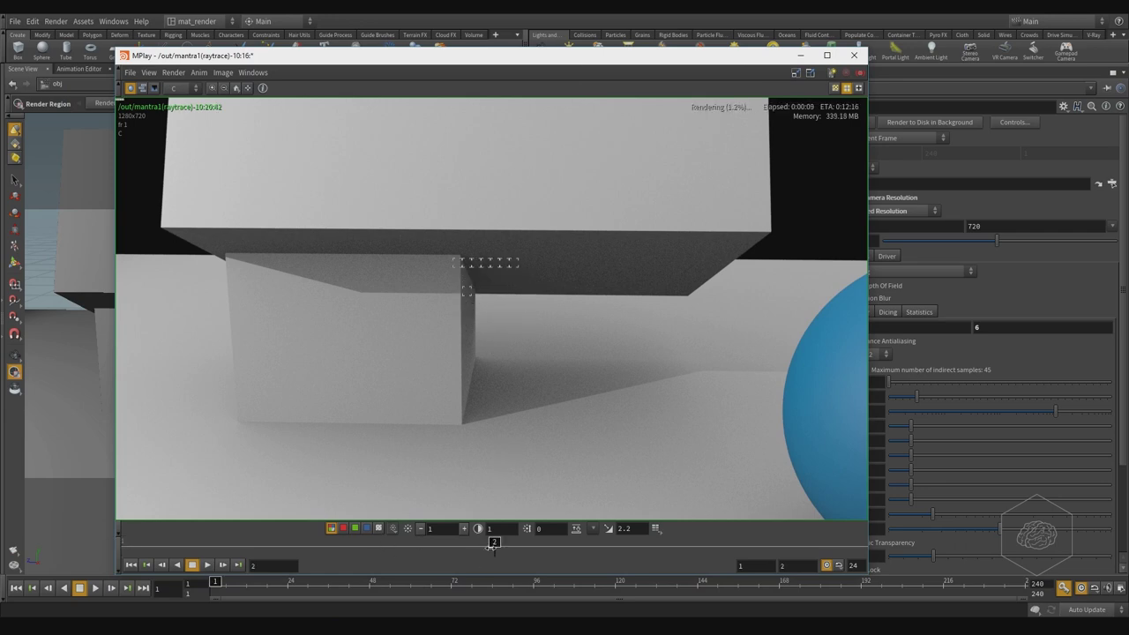
# Step: Show frame 2 in MPlay and examine the noise of the 6 by 6 sample render around the box's shadow
pyautogui.moveTo(493, 542)
pyautogui.mouseDown()
pyautogui.moveTo(213, 542)
pyautogui.moveTo(494, 542)
pyautogui.mouseUp()
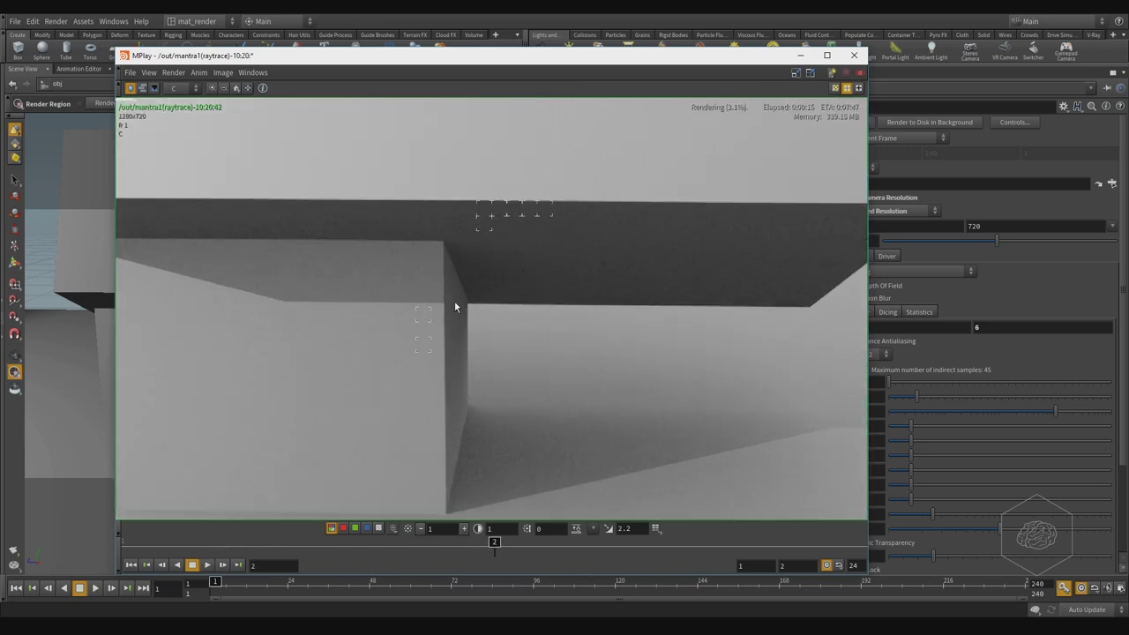
pyautogui.scroll(-2, 459, 302)
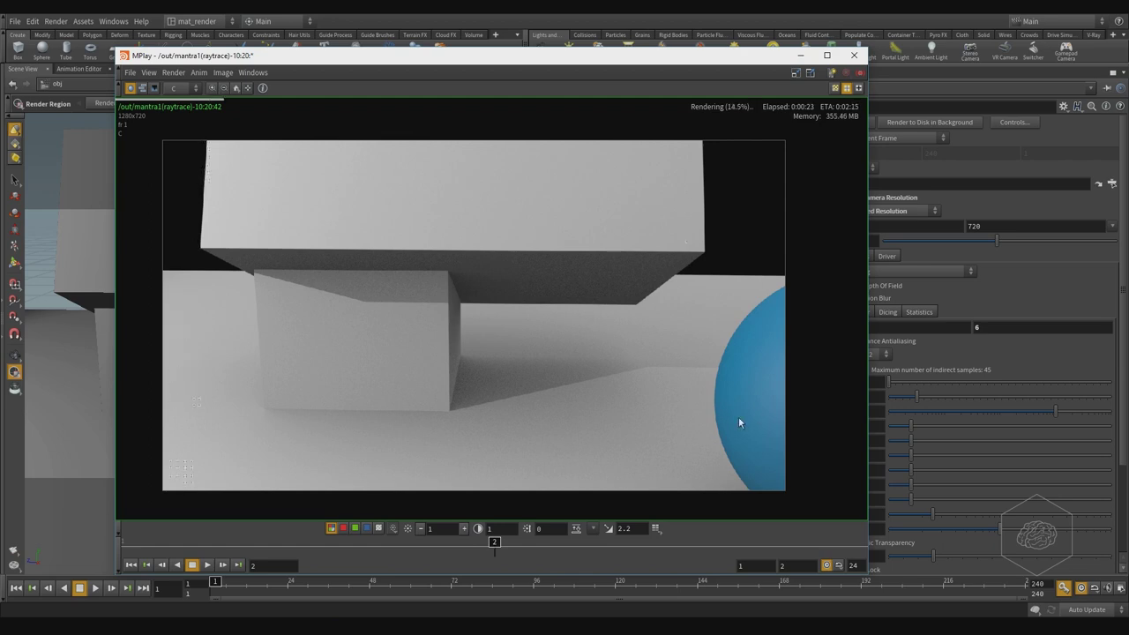
pyautogui.scroll(3, 506, 292)
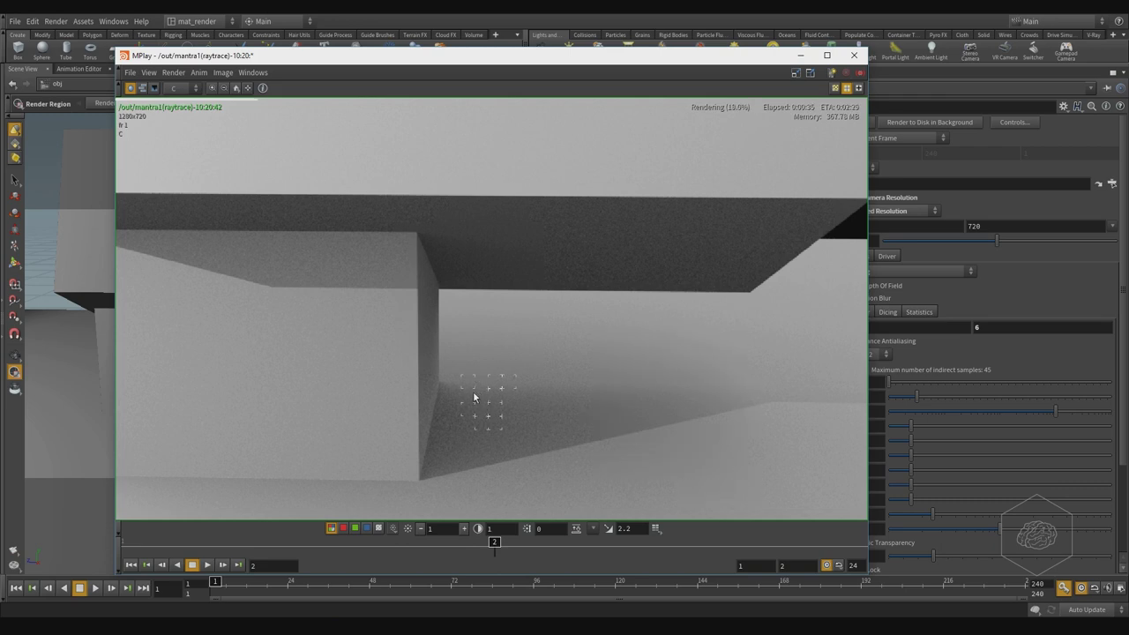
pyautogui.scroll(3, 448, 417)
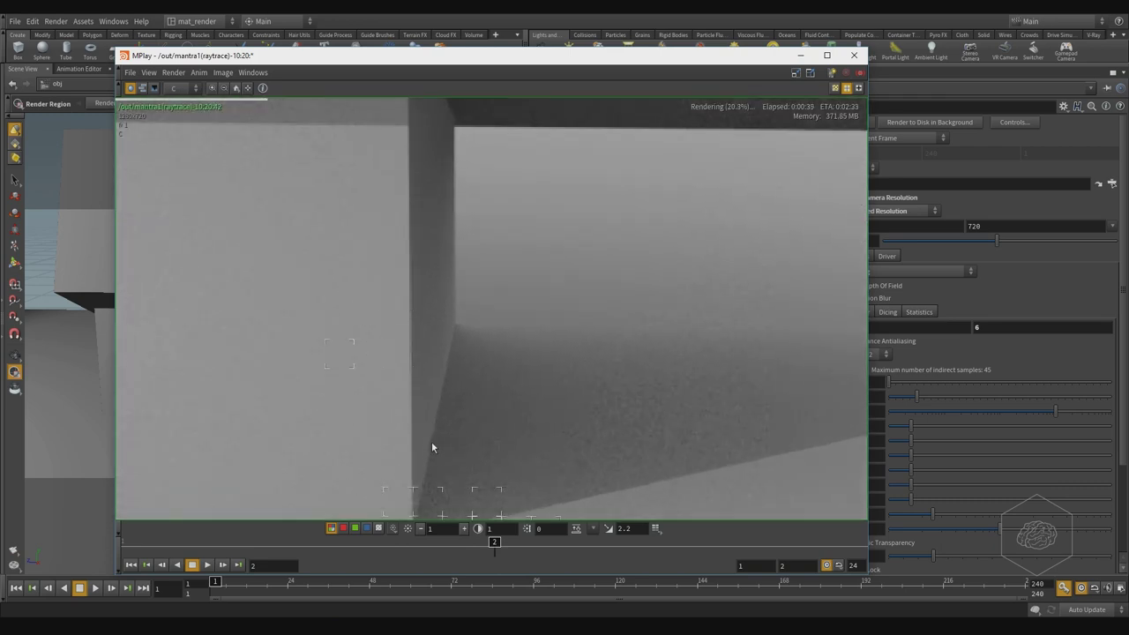
pyautogui.scroll(-1, 513, 337)
pyautogui.scroll(-1, 515, 334)
pyautogui.scroll(2, 321, 435)
pyautogui.scroll(-3, 543, 388)
pyautogui.scroll(-2, 543, 393)
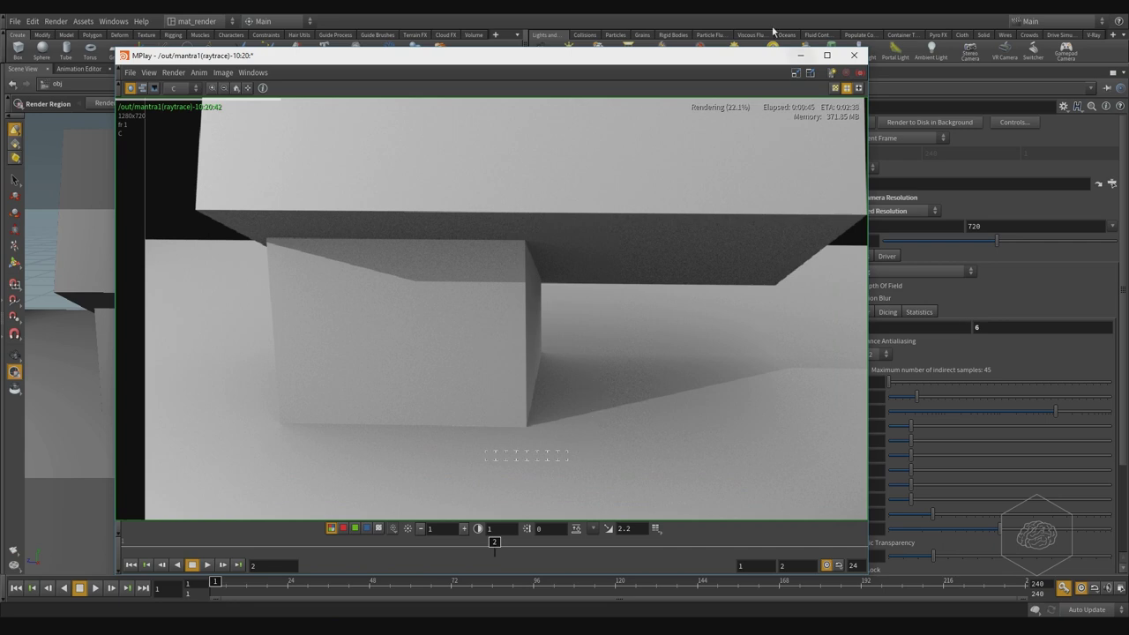
pyautogui.scroll(-2, 408, 467)
pyautogui.scroll(1, 484, 422)
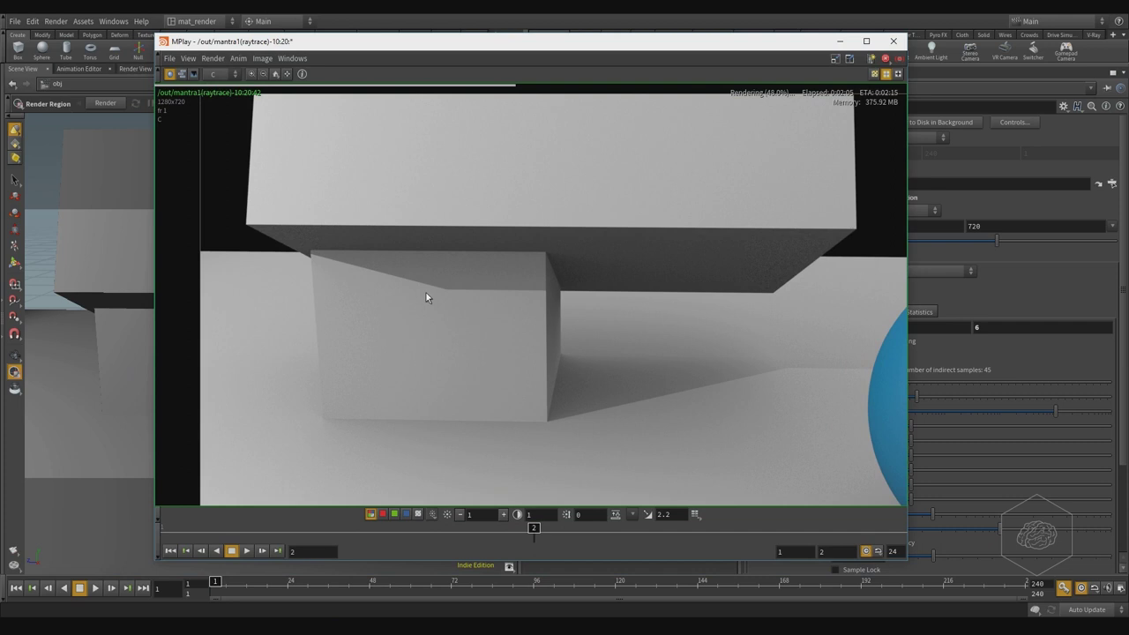
# Step: Compare the 6 by 6 render with the 3 by 3 render on MPlay frame 1 around the lower box
pyautogui.scroll(4, 321, 253)
pyautogui.scroll(-2, 599, 286)
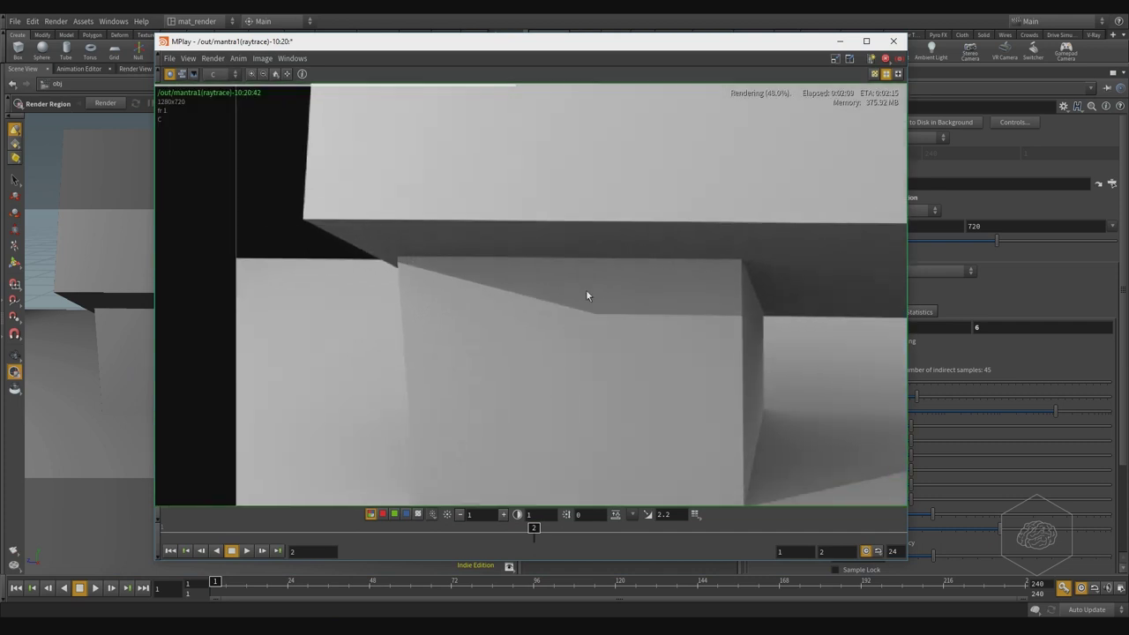
pyautogui.moveTo(532, 532); pyautogui.dragTo(228, 534)
pyautogui.scroll(2, 696, 257)
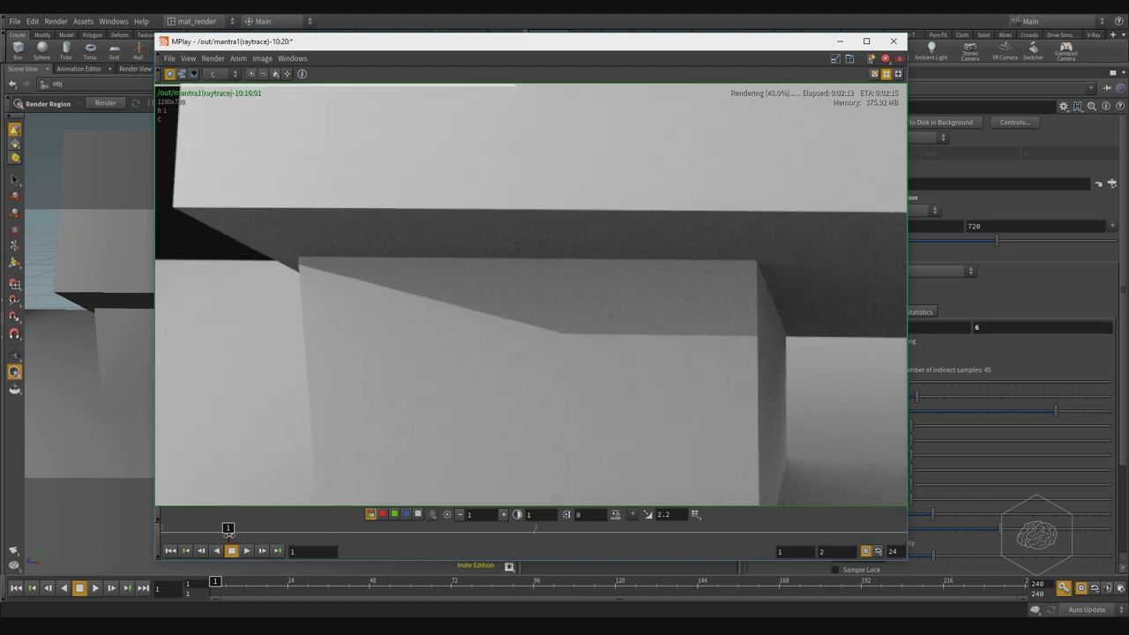
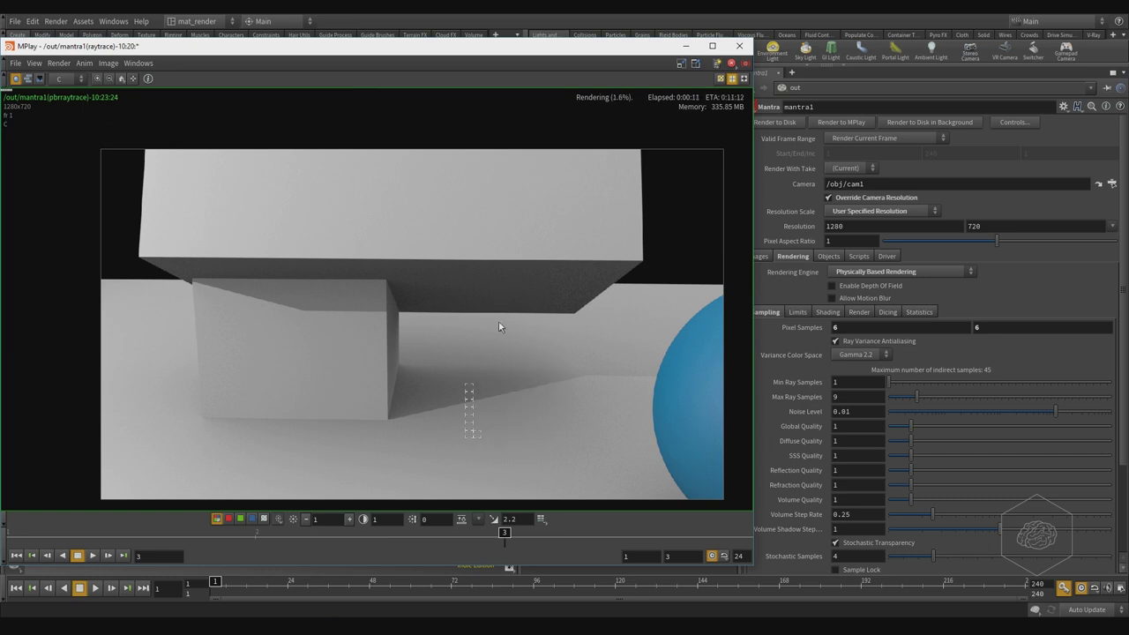
# Step: Examine the Physically Based Rendering result in MPlay for noise where the two boxes meet
pyautogui.scroll(1, 332, 267)
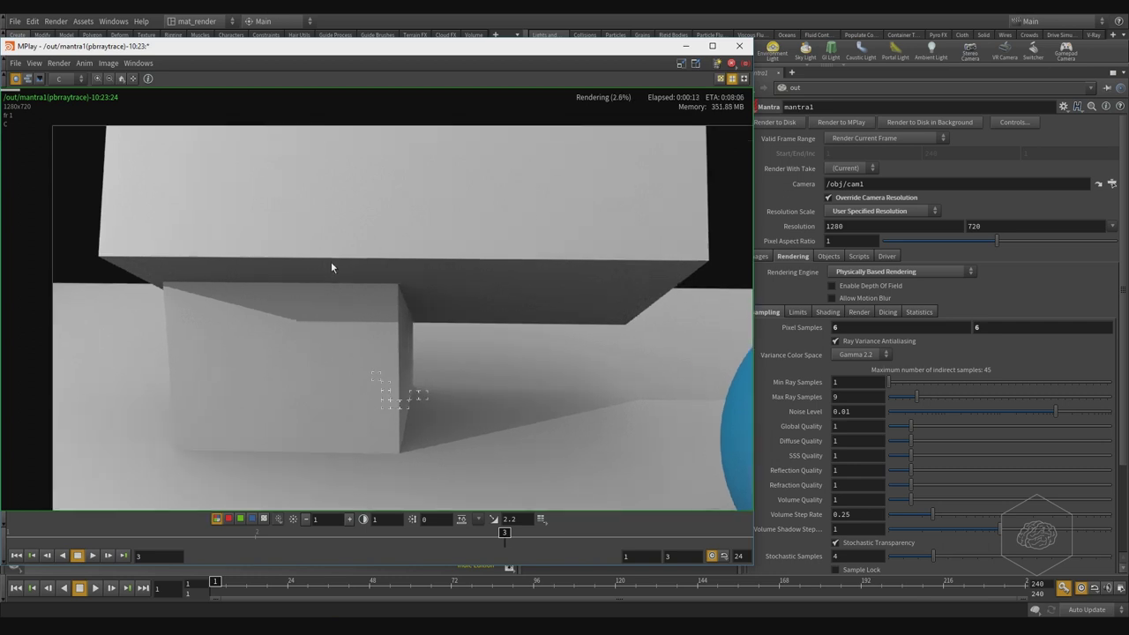
pyautogui.scroll(1, 388, 308)
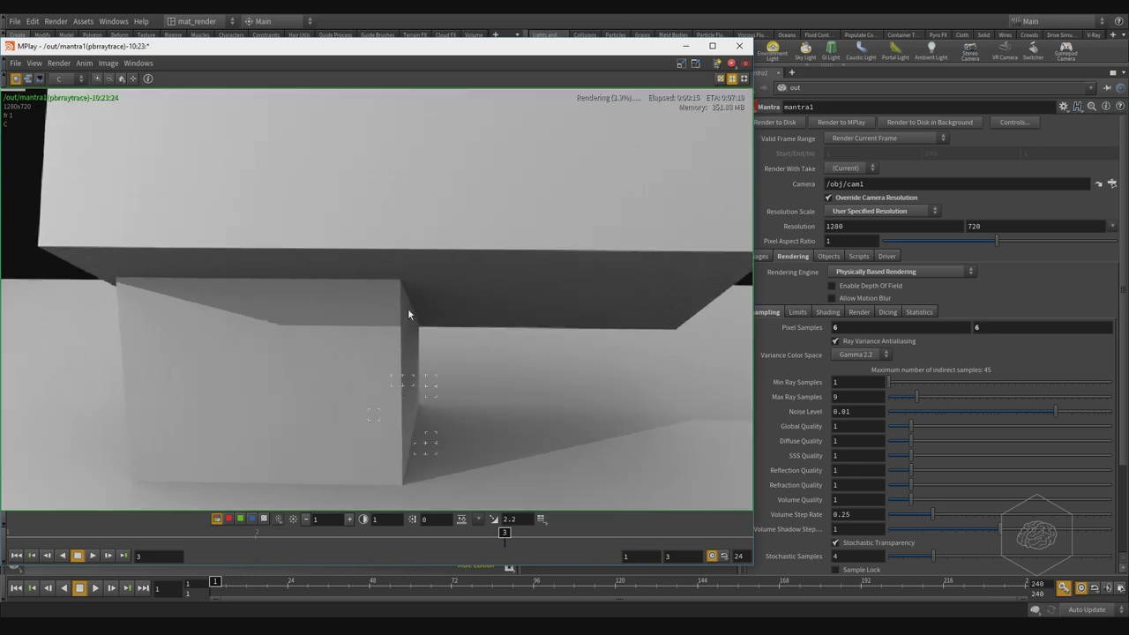
pyautogui.scroll(2, 408, 303)
pyautogui.scroll(1, 397, 291)
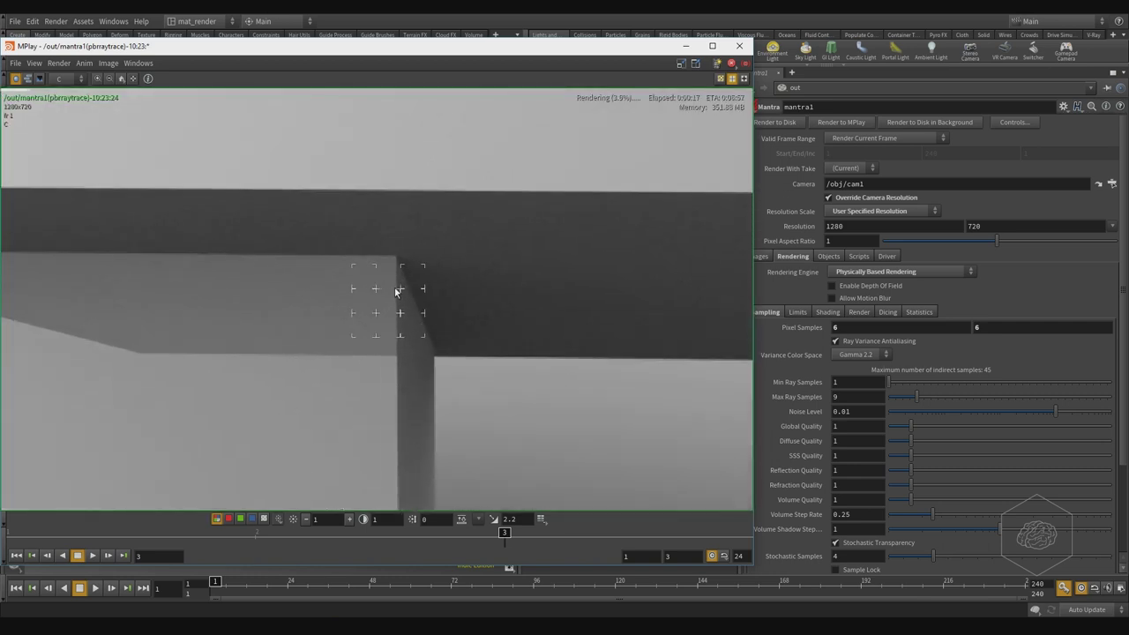
pyautogui.scroll(1, 396, 290)
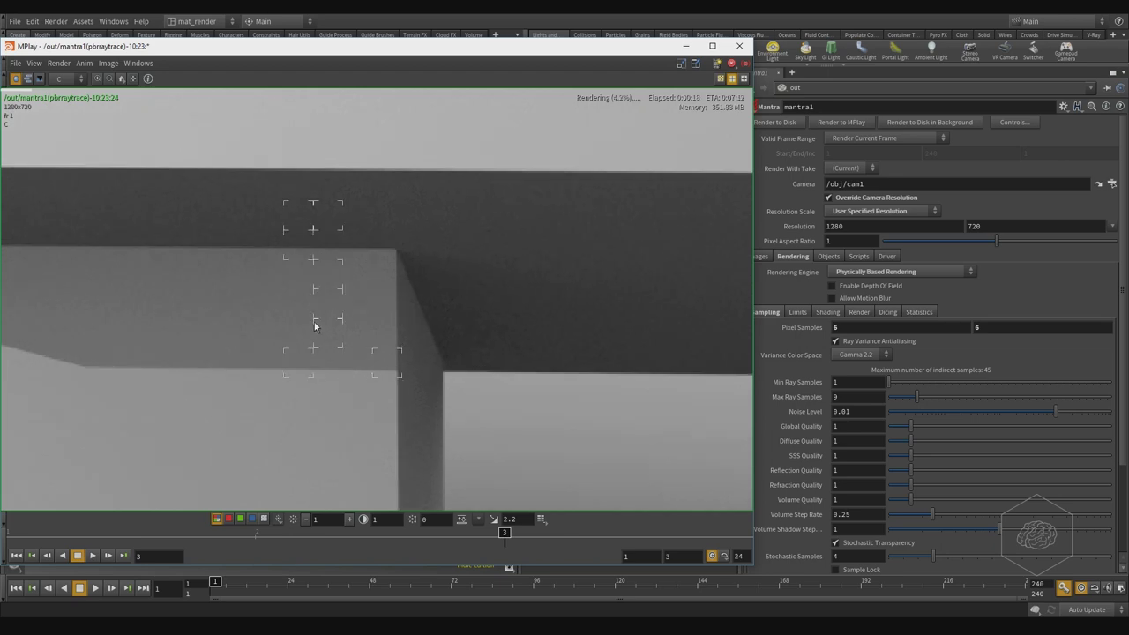
pyautogui.scroll(-2, 335, 343)
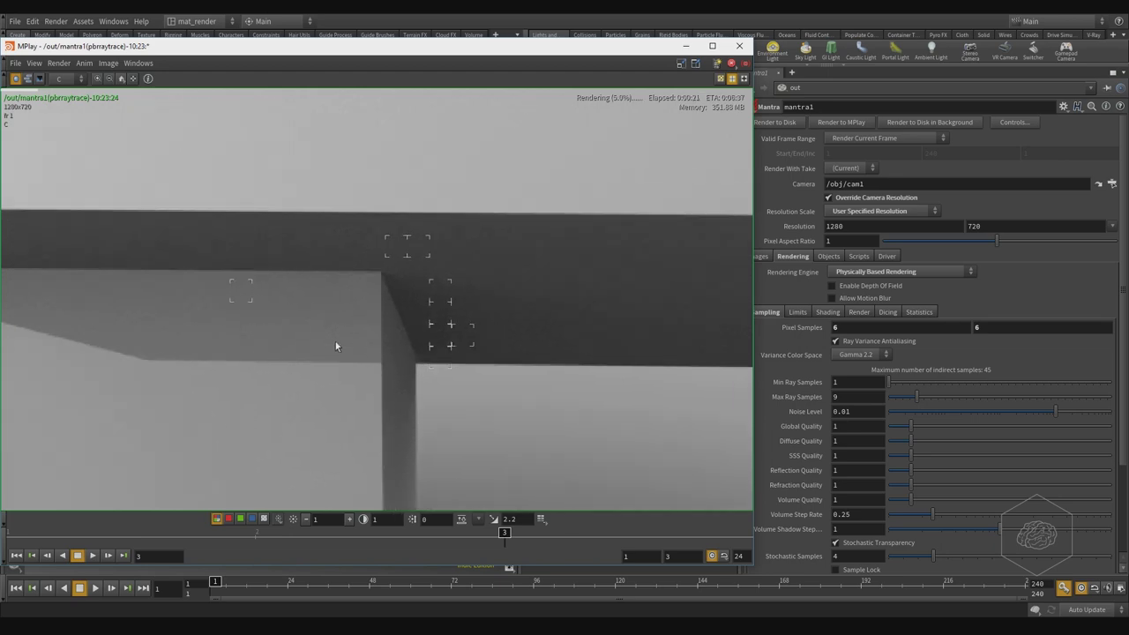
pyautogui.scroll(-2, 546, 261)
pyautogui.scroll(-3, 573, 330)
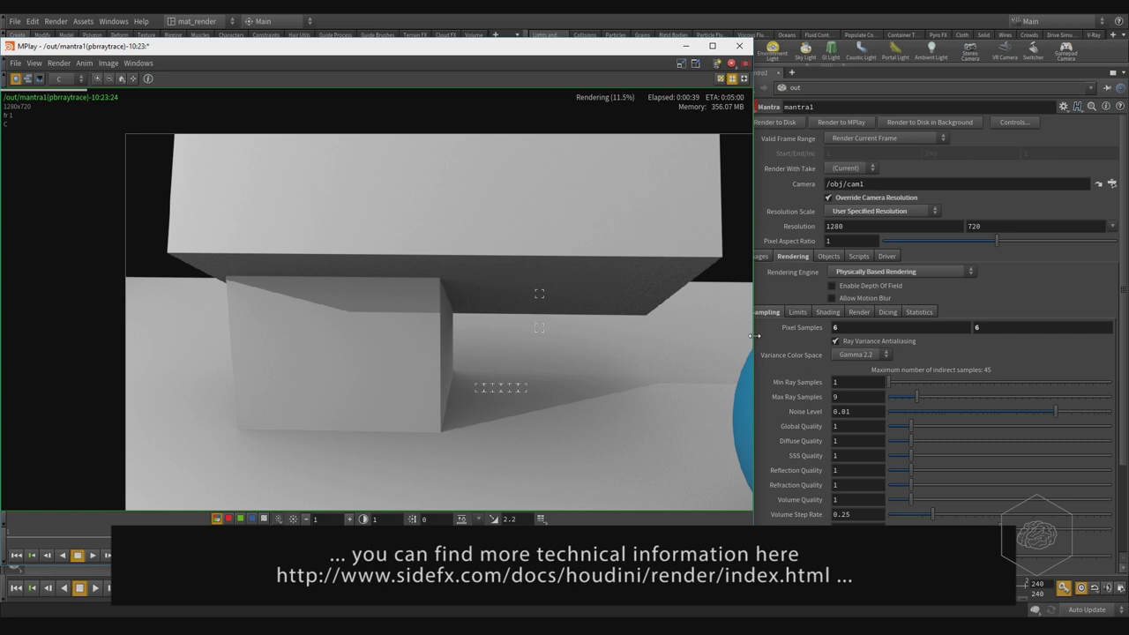
# Step: Narrow the MPlay window to uncover mantra1's parameters and review the available Rendering Engine options
pyautogui.moveTo(754, 335); pyautogui.dragTo(725, 335)
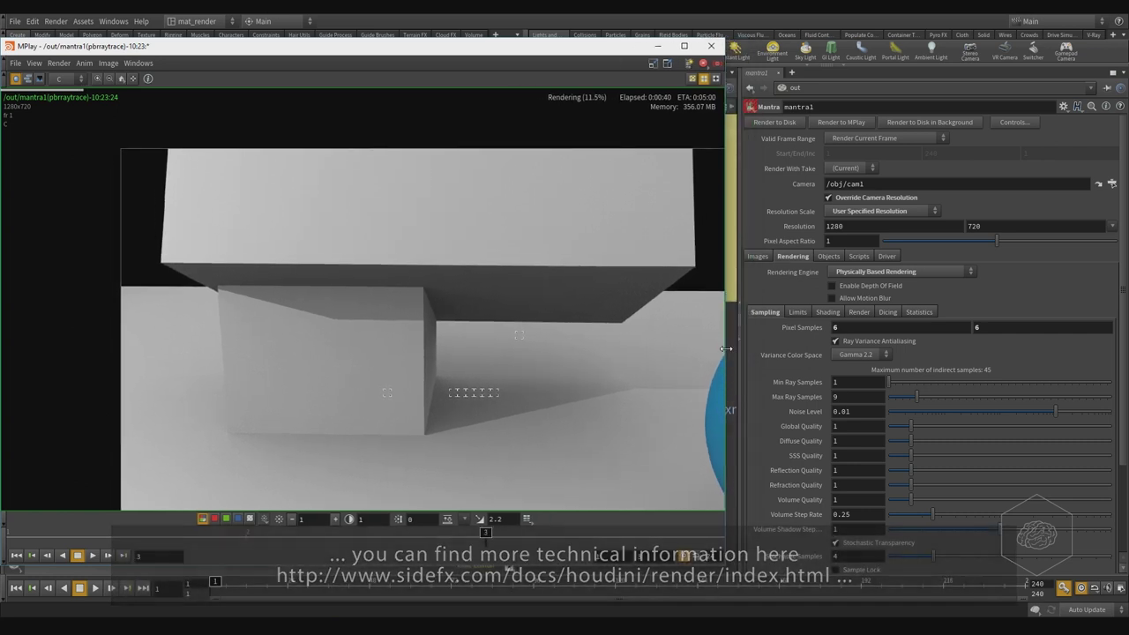
pyautogui.click(891, 273)
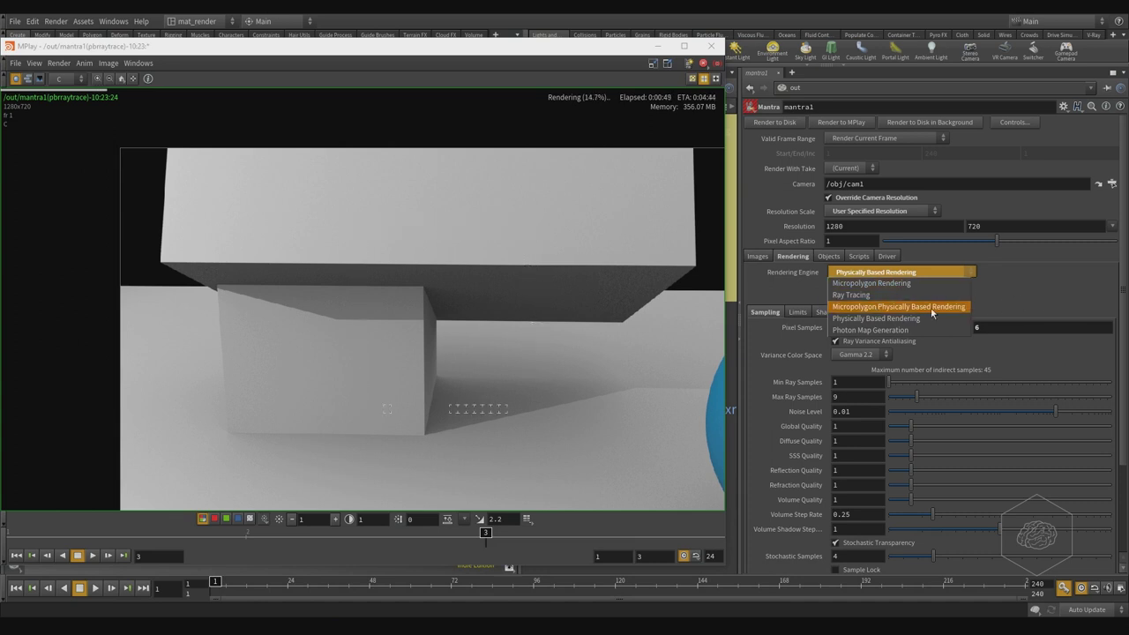
pyautogui.click(1048, 300)
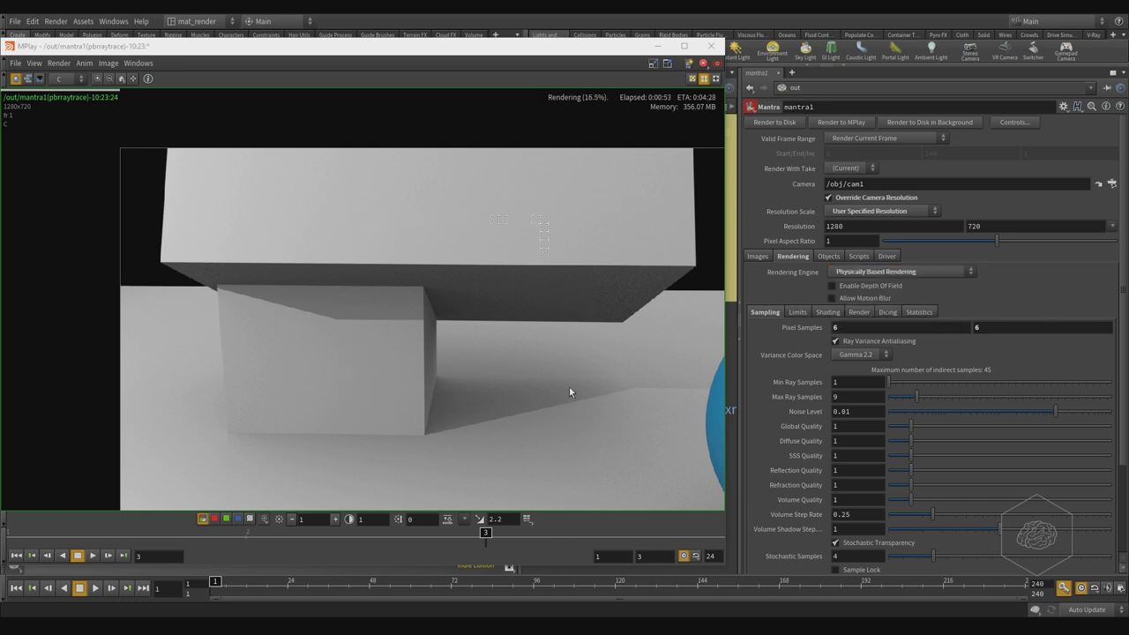
# Step: Minimize the MPlay window and bring the whole output network with its note into view
pyautogui.click(657, 45)
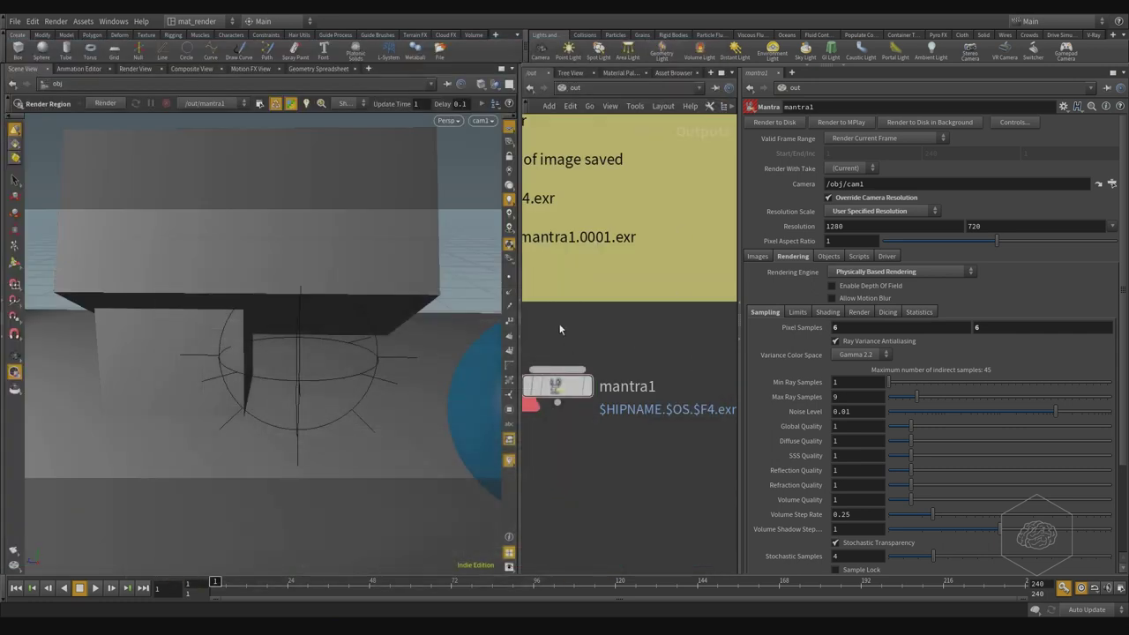
pyautogui.scroll(-5, 609, 289)
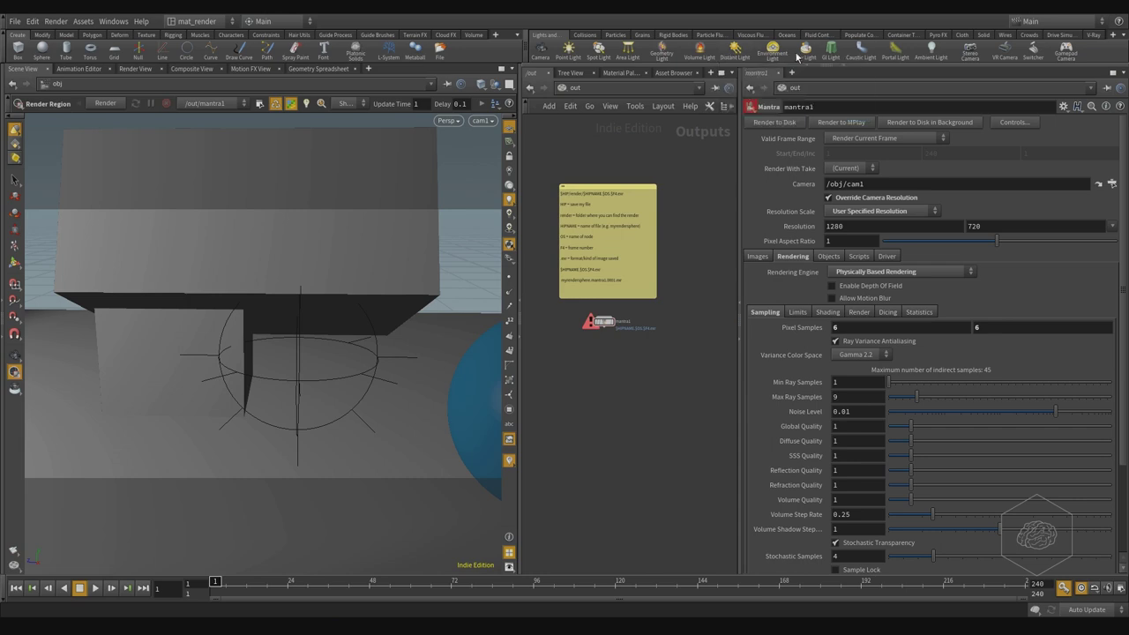
# Step: Add an indirect GI light to the scene and bring it into view with the other light nodes
pyautogui.click(832, 58)
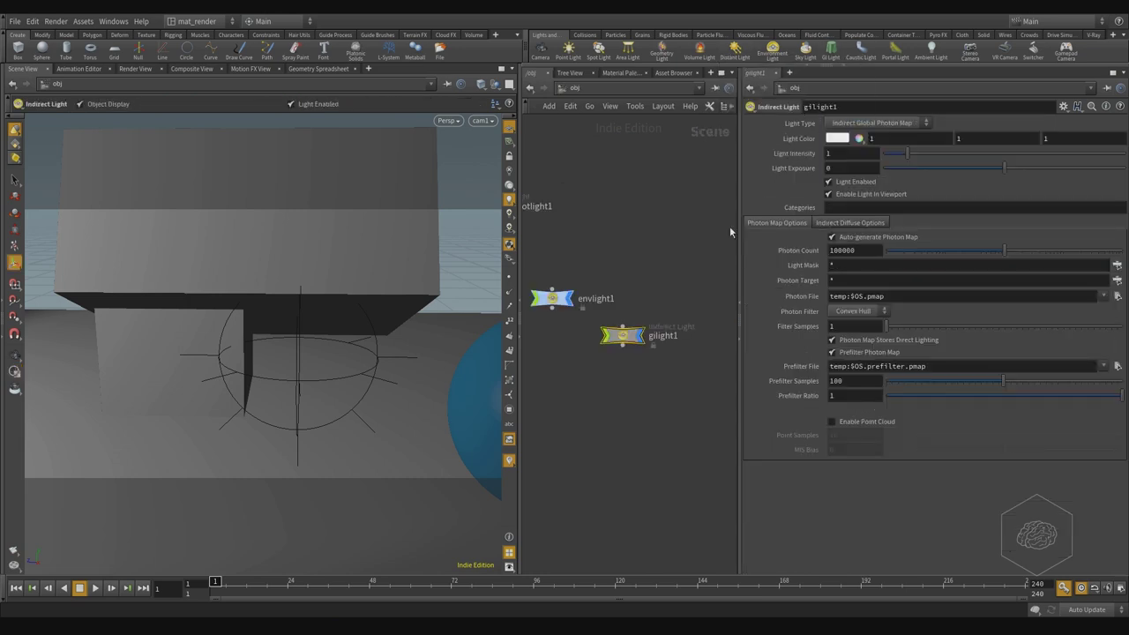
pyautogui.scroll(-4, 608, 408)
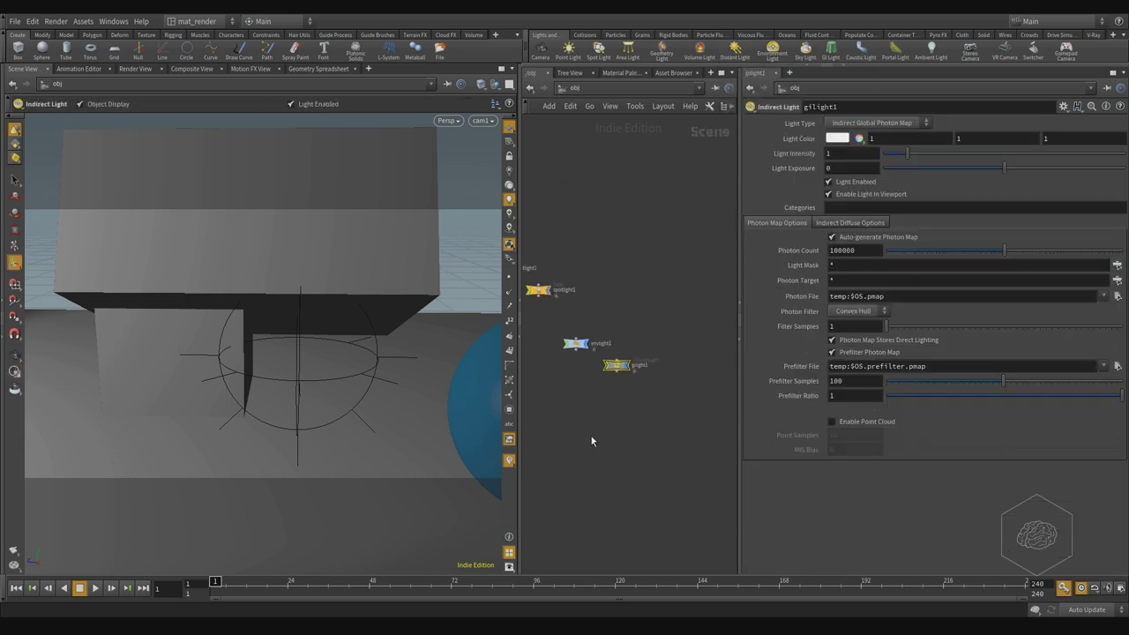
pyautogui.moveTo(593, 440); pyautogui.dragTo(659, 430, button='middle')
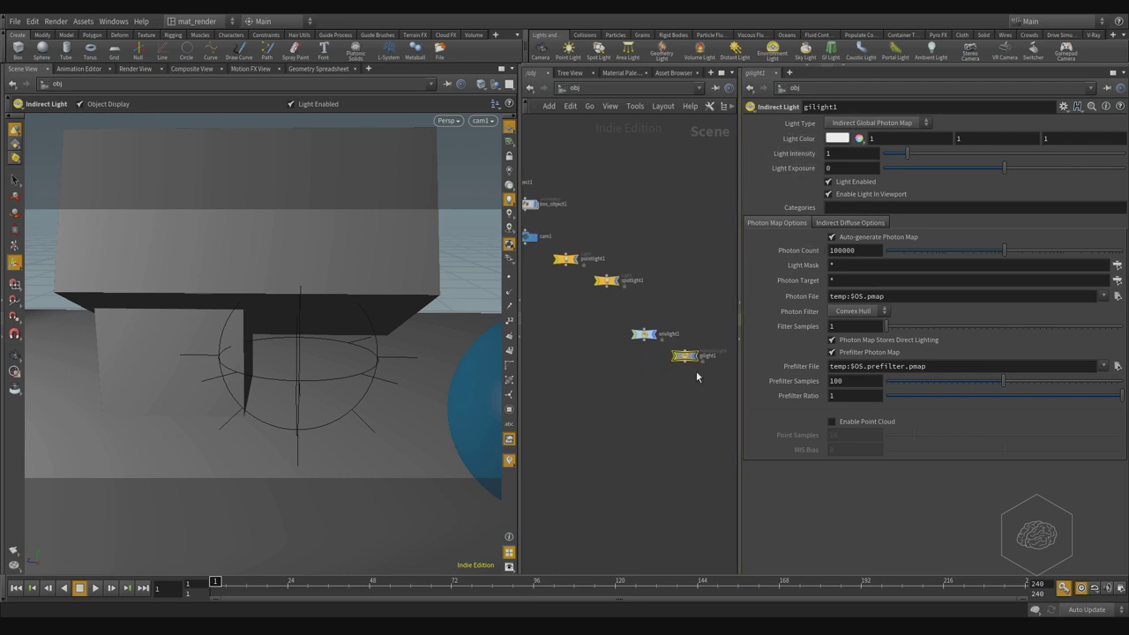
pyautogui.moveTo(685, 362); pyautogui.dragTo(660, 366)
pyautogui.press('Escape')
pyautogui.scroll(3, 653, 357)
# Step: Review the parameters of envlight1 and the Indirect Diffuse Options of gilight1
pyautogui.click(633, 307)
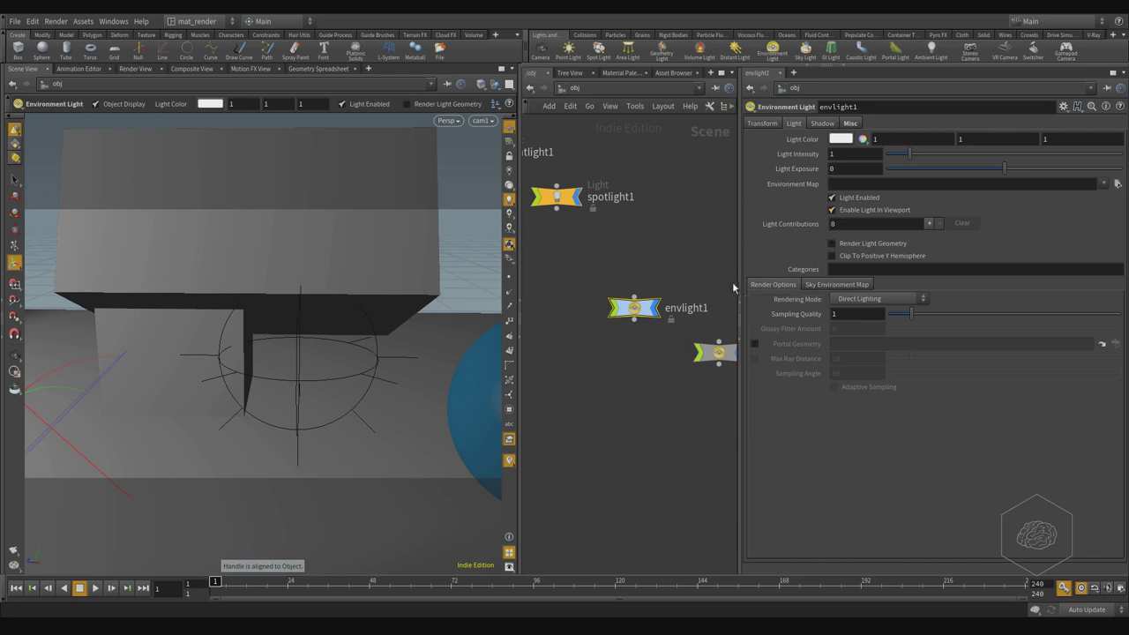
pyautogui.moveTo(715, 293); pyautogui.dragTo(663, 291, button='middle')
pyautogui.moveTo(673, 266); pyautogui.dragTo(649, 471)
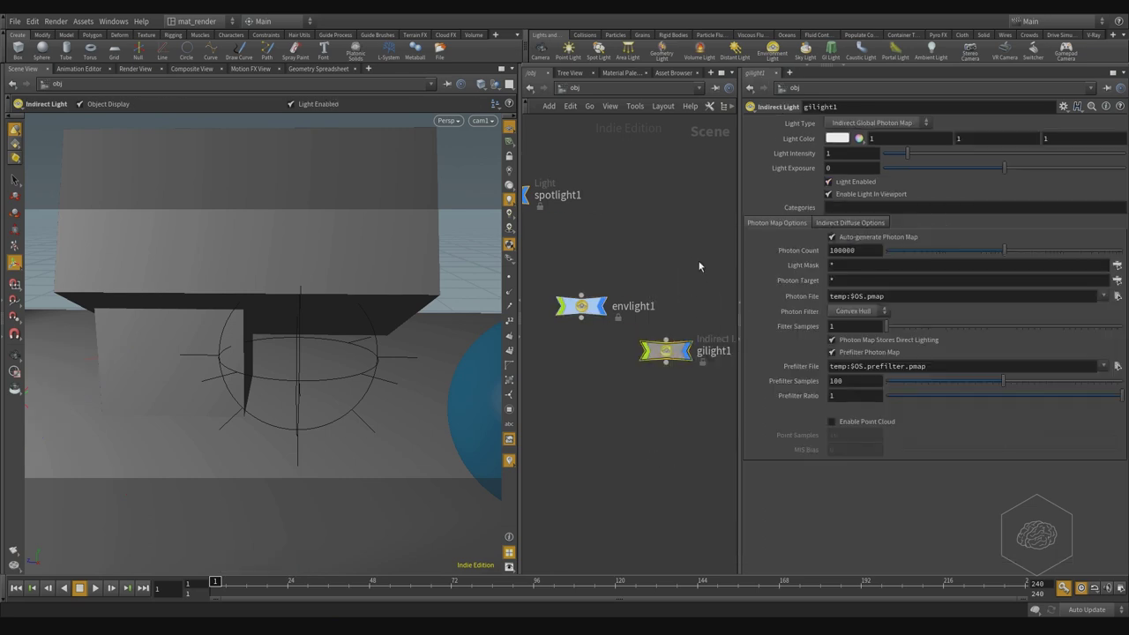
pyautogui.click(851, 224)
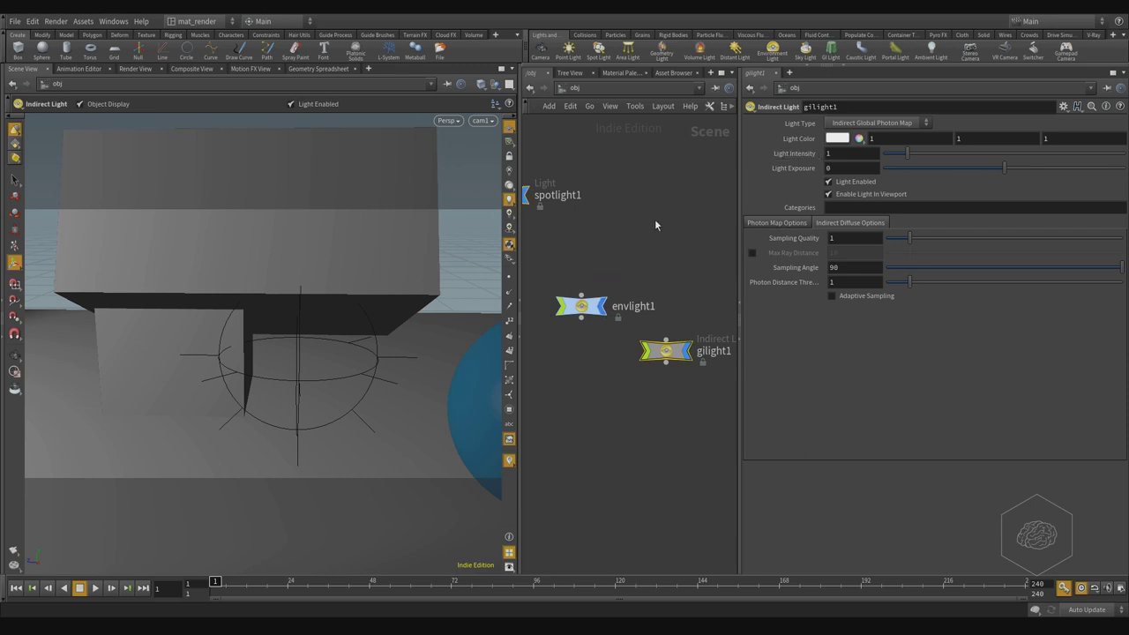
# Step: Disable the environment light, the spotlight and the point light
pyautogui.moveTo(584, 245); pyautogui.dragTo(628, 291, button='middle')
pyautogui.click(624, 353)
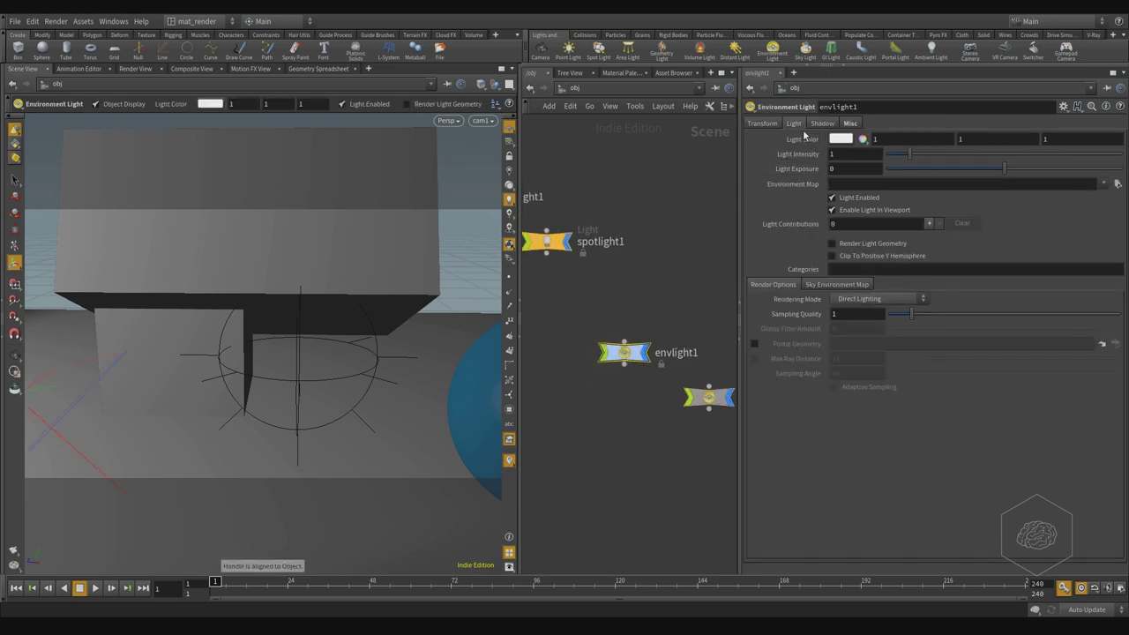
pyautogui.click(832, 199)
pyautogui.moveTo(575, 323); pyautogui.dragTo(637, 342, button='middle')
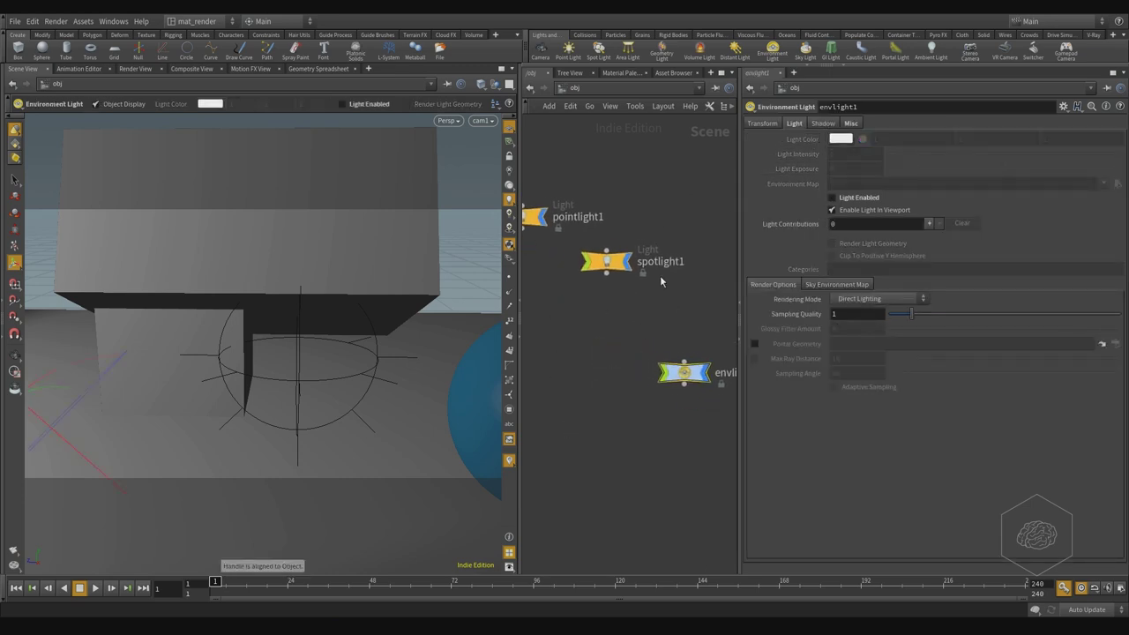
pyautogui.moveTo(670, 222); pyautogui.dragTo(600, 309)
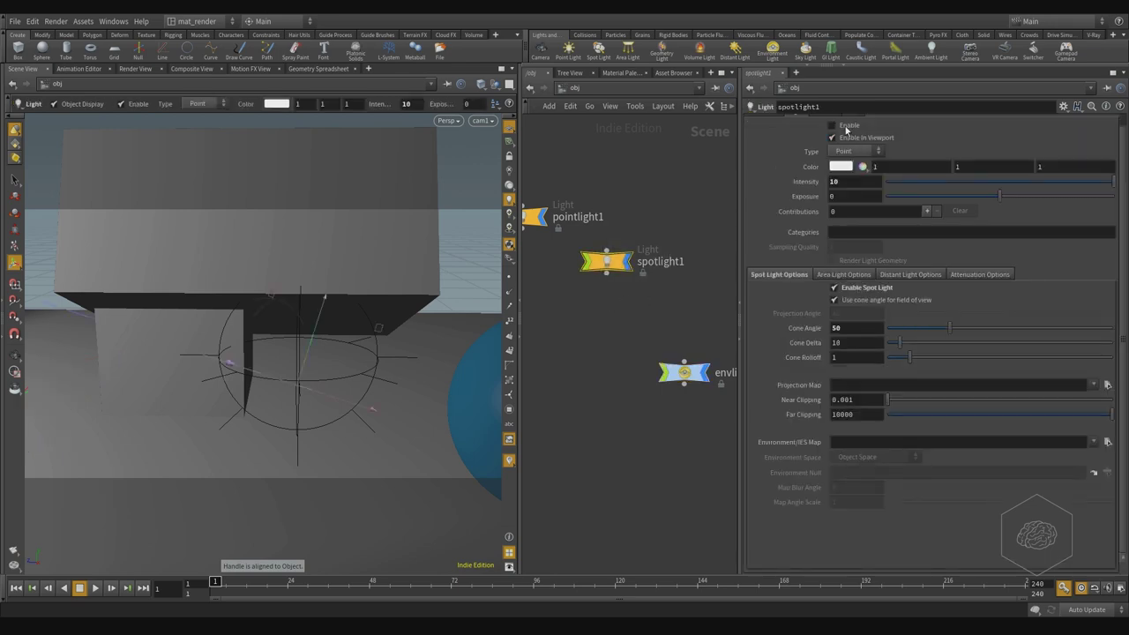
pyautogui.moveTo(603, 341); pyautogui.dragTo(689, 368, button='middle')
pyautogui.moveTo(660, 157); pyautogui.dragTo(600, 261)
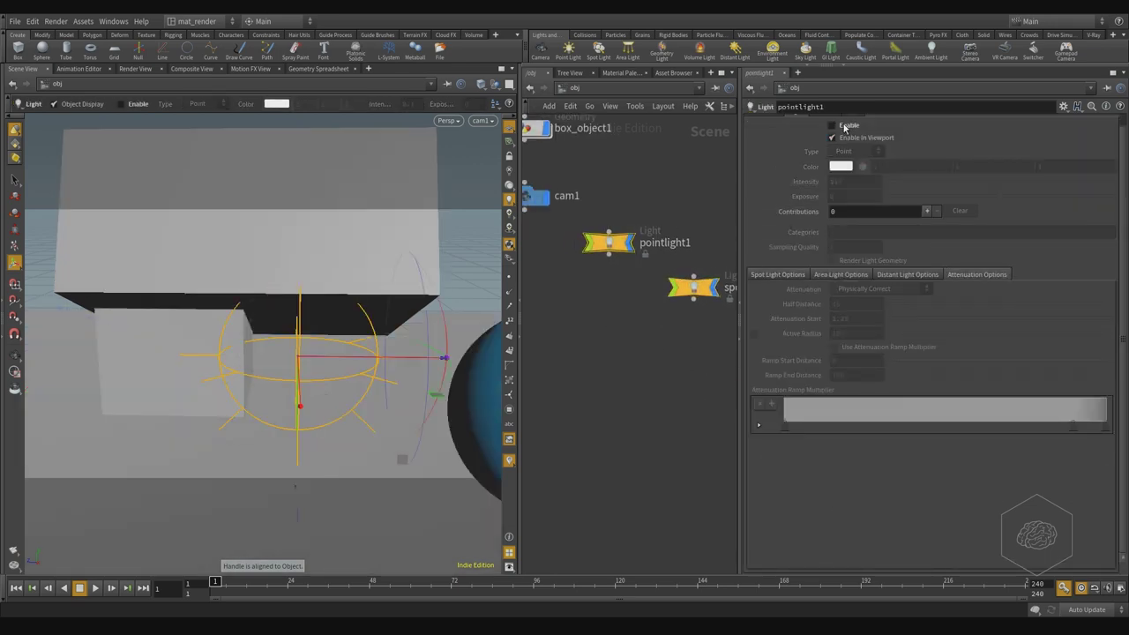
# Step: Delete the indirect light gilight1 from the scene network
pyautogui.moveTo(714, 243); pyautogui.dragTo(579, 220, button='middle')
pyautogui.moveTo(672, 214); pyautogui.dragTo(605, 385)
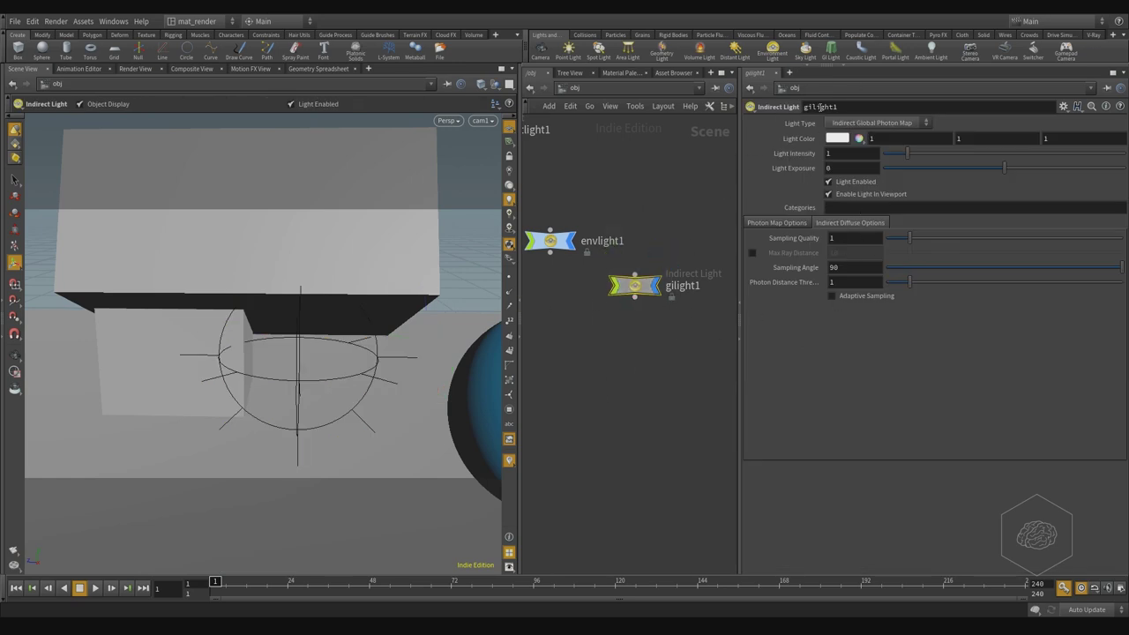
pyautogui.moveTo(683, 256); pyautogui.dragTo(627, 308)
pyautogui.press('Delete')
# Step: Re-enable envlight1 and show its Sky Environment Map settings
pyautogui.click(557, 241)
pyautogui.moveTo(622, 389); pyautogui.dragTo(691, 481, button='middle')
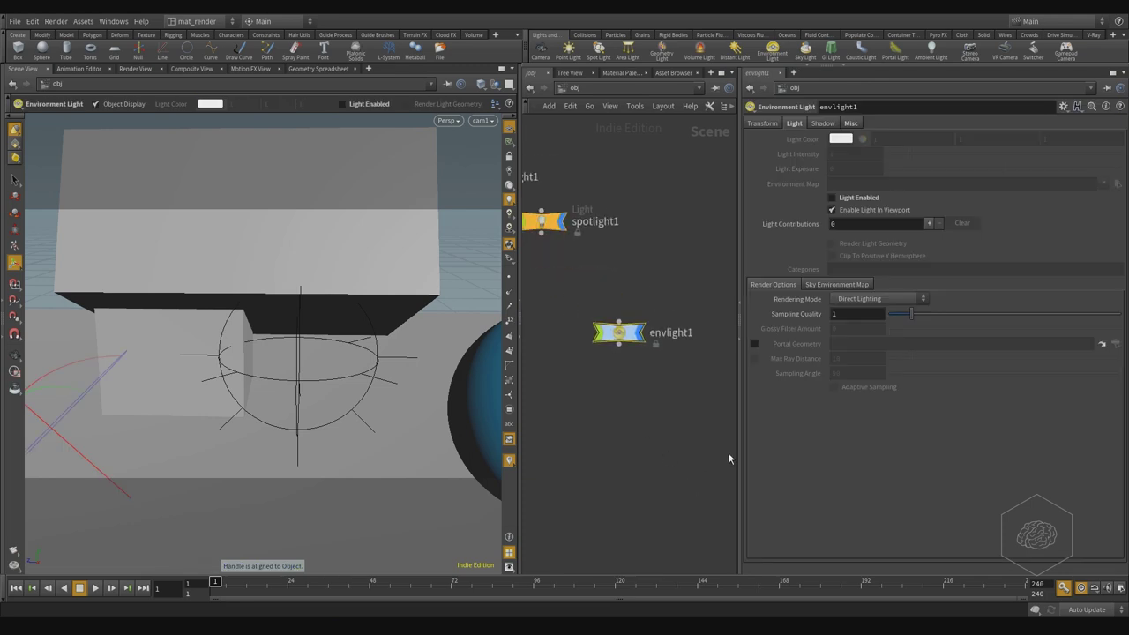
pyautogui.click(862, 196)
pyautogui.click(854, 286)
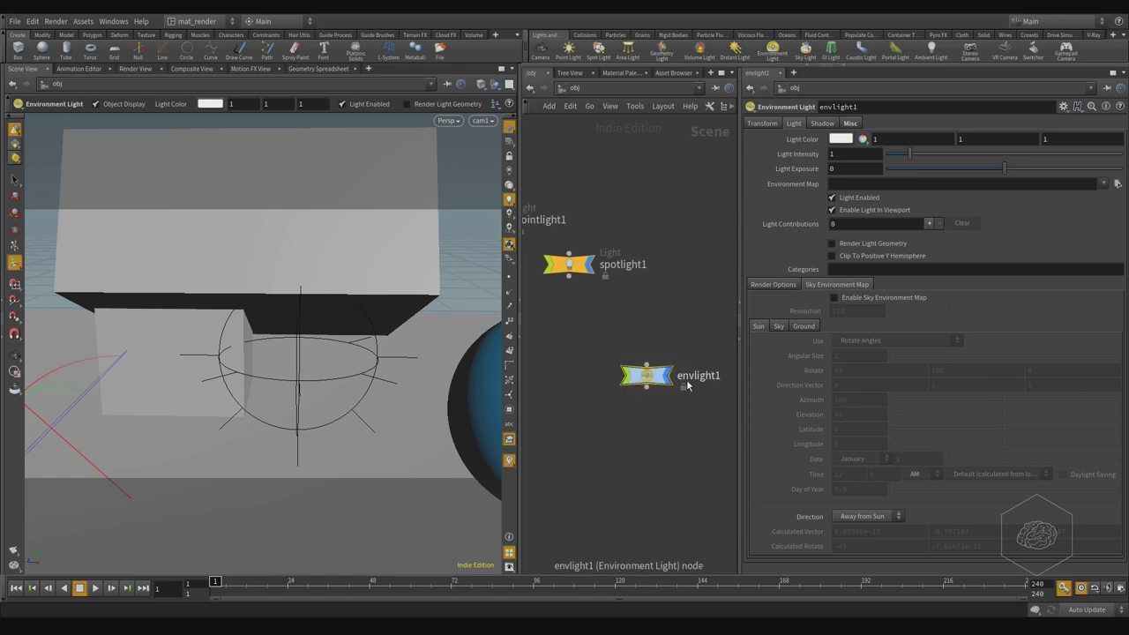
# Step: Delete the remaining lights envlight1, spotlight1 and pointlight1 from the scene
pyautogui.press('Delete')
pyautogui.moveTo(642, 202); pyautogui.dragTo(561, 302)
pyautogui.moveTo(567, 288); pyautogui.dragTo(680, 335, button='middle')
pyautogui.press('Delete')
pyautogui.moveTo(680, 239); pyautogui.dragTo(572, 335)
pyautogui.press('Delete')
pyautogui.press('Delete')
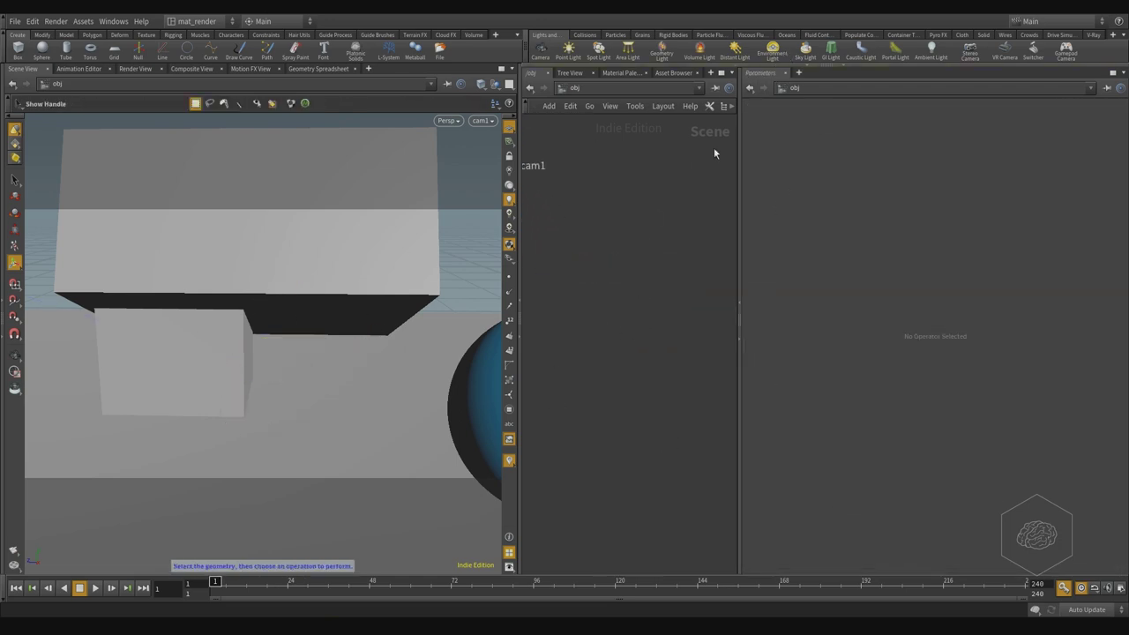
# Step: Add a Sky Light to the scene and arrange its sunlight1 node above the skylight1 node
pyautogui.click(811, 58)
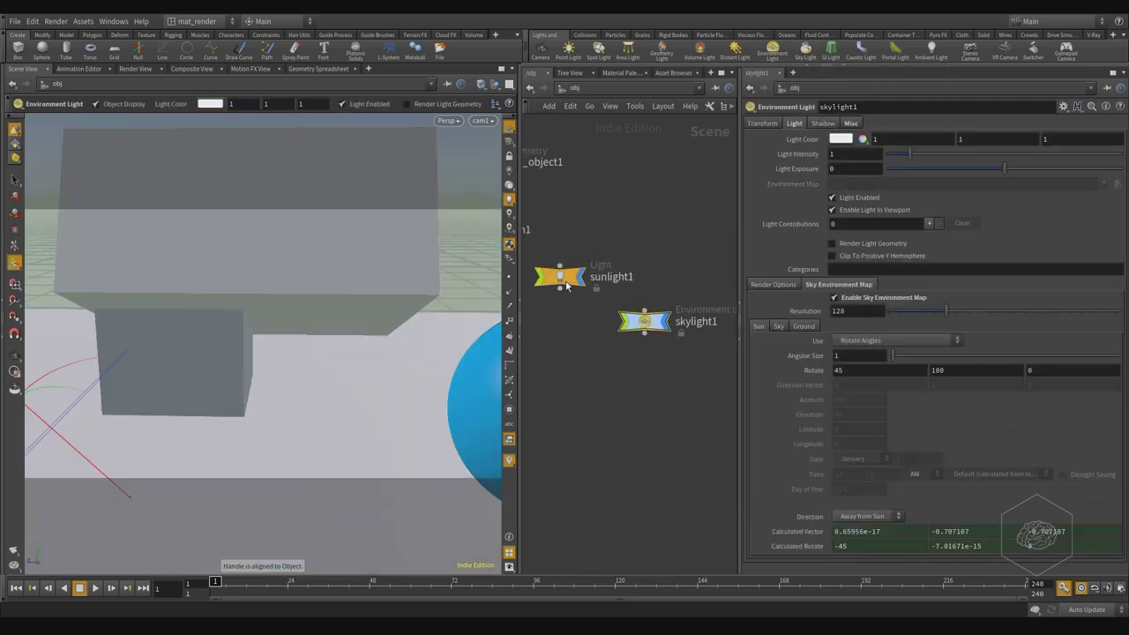
pyautogui.moveTo(565, 282); pyautogui.dragTo(620, 253)
pyautogui.click(620, 253)
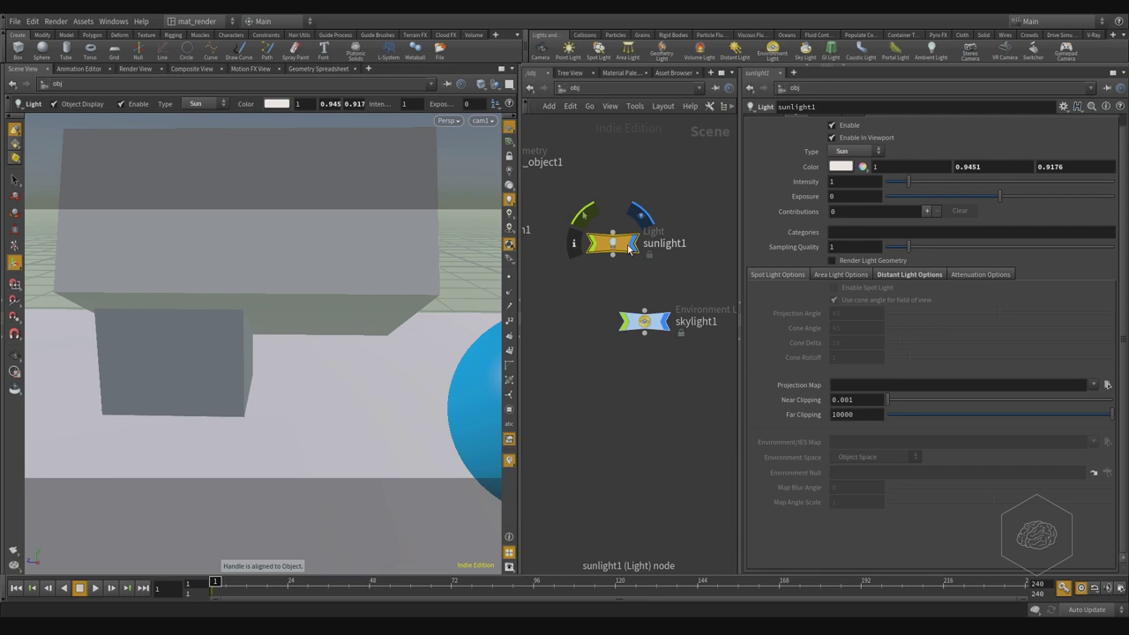
pyautogui.moveTo(644, 326); pyautogui.dragTo(610, 398)
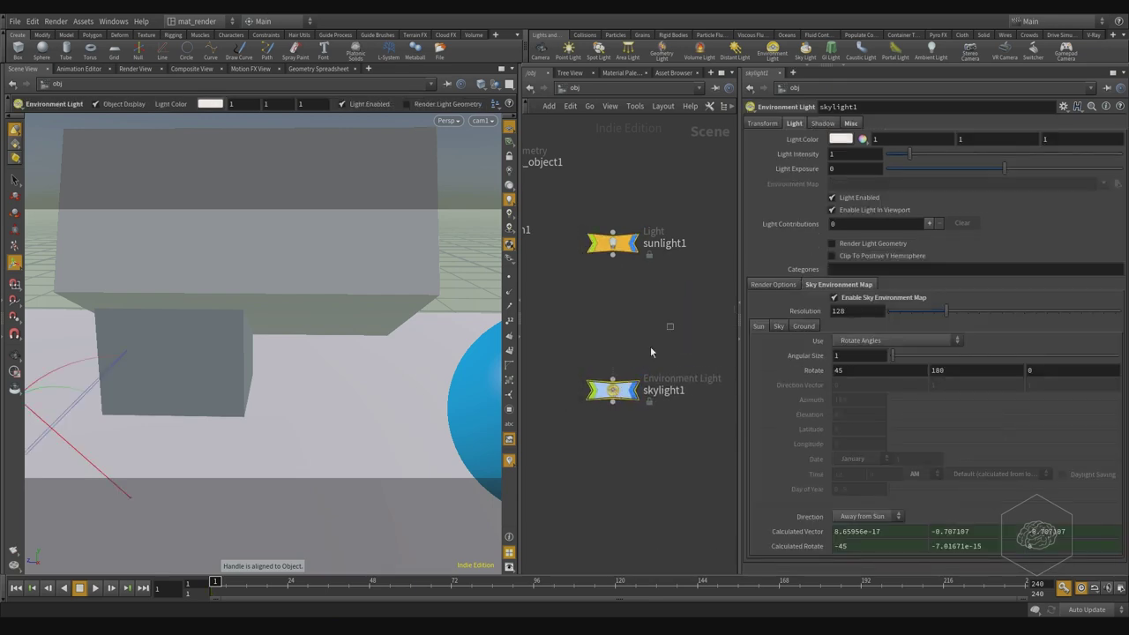
# Step: Examine the sky-lit scene and the sun light from outside the camera, and return to looking through cam1
pyautogui.moveTo(625, 403)
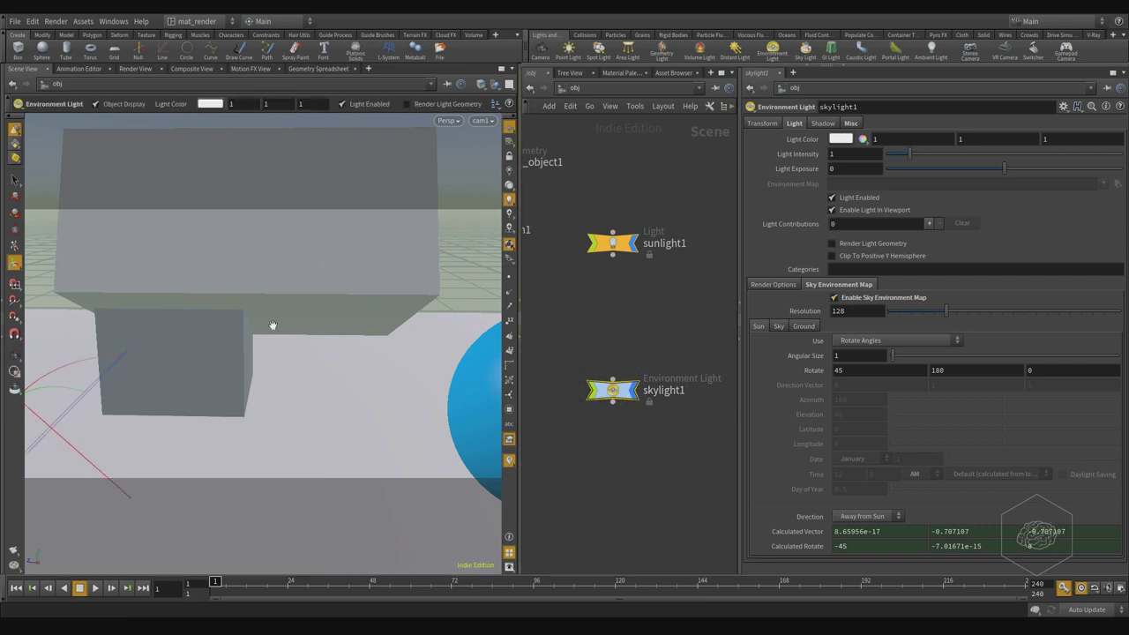
pyautogui.keyDown('alt'); pyautogui.moveTo(272, 325); pyautogui.dragTo(265, 325); pyautogui.keyUp('alt')
pyautogui.keyDown('alt'); pyautogui.moveTo(265, 325); pyautogui.dragTo(43, 326, button='right'); pyautogui.keyUp('alt')
pyautogui.moveTo(43, 326); pyautogui.dragTo(385, 517)
pyautogui.press('Escape')
pyautogui.press('Return')
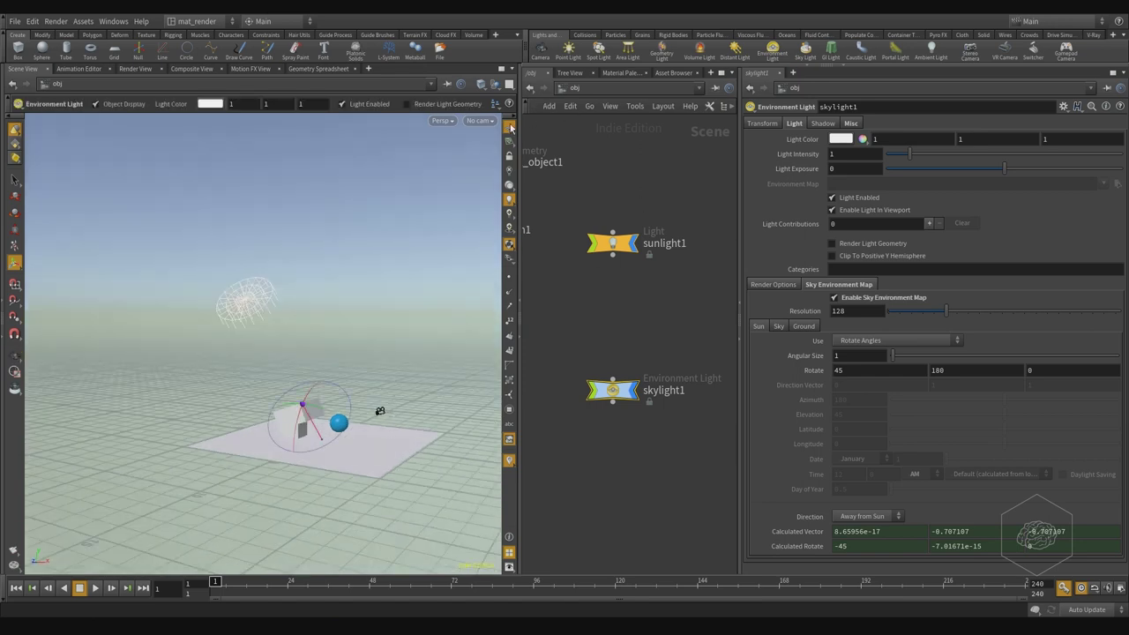
pyautogui.click(481, 120)
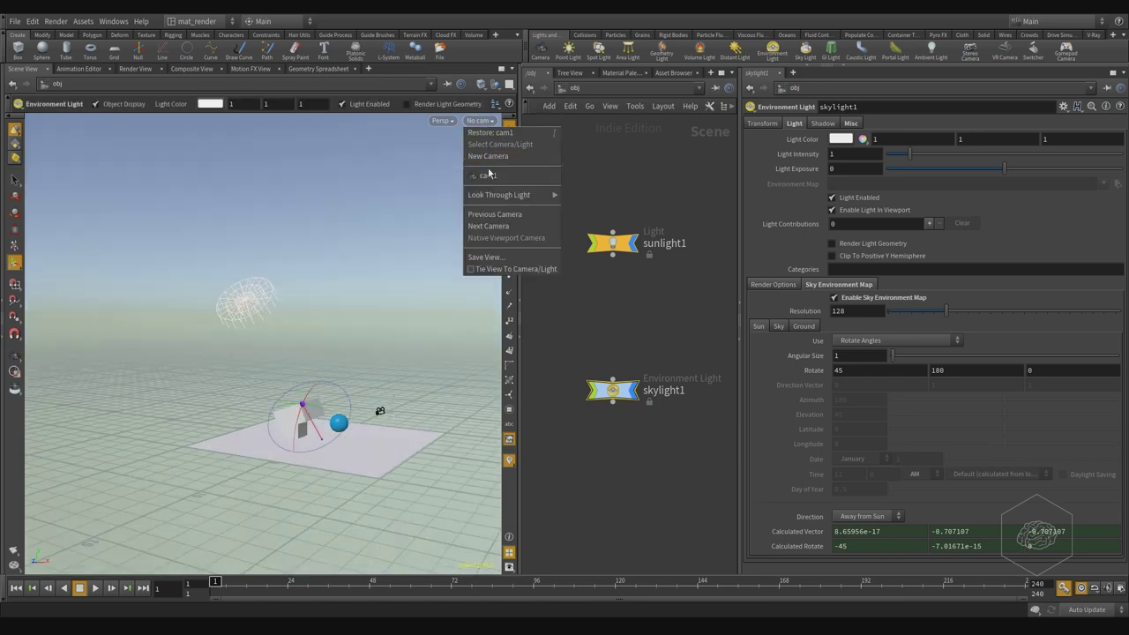
pyautogui.click(487, 174)
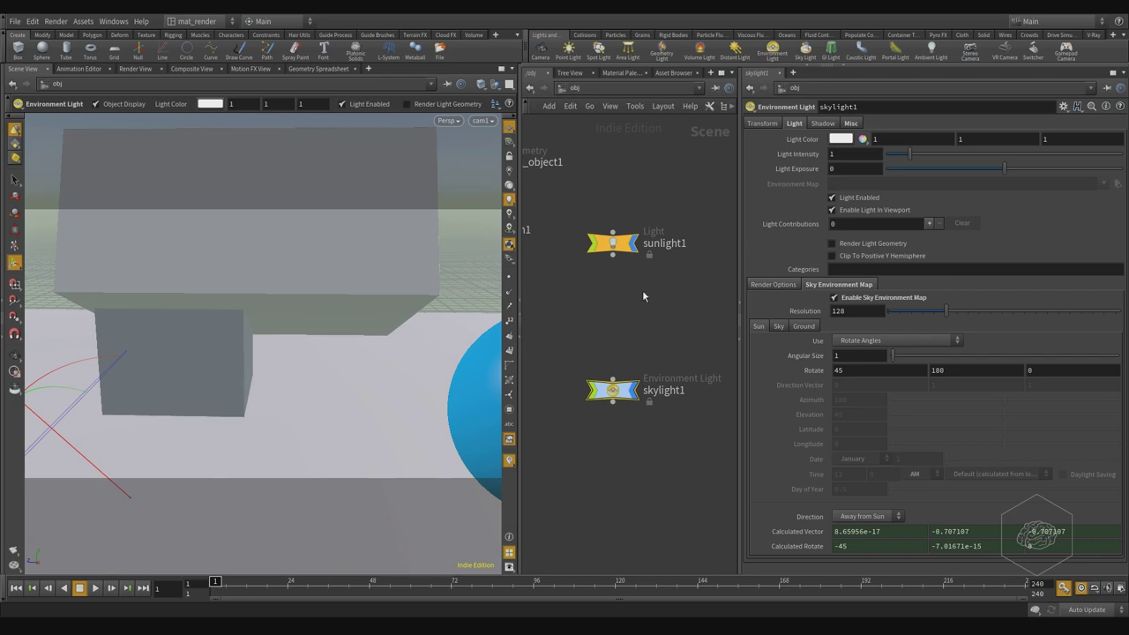
# Step: With cam1 locked to the view, reframe it to show both boxes and the whole blue sphere
pyautogui.press('Escape')
pyautogui.moveTo(386, 327); pyautogui.dragTo(292, 329)
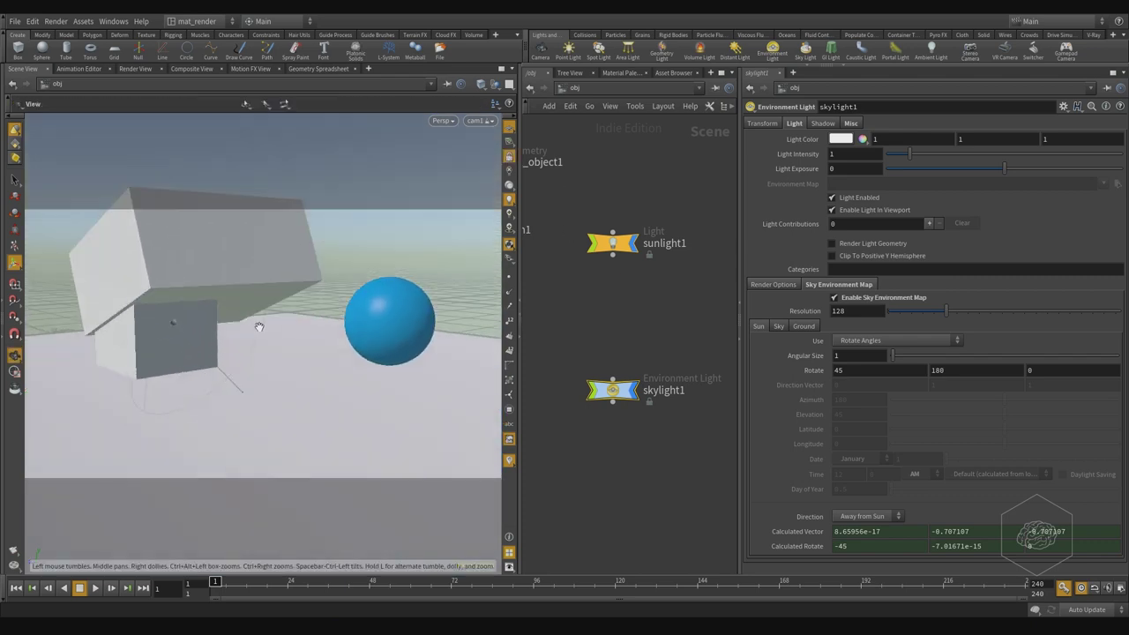
pyautogui.moveTo(259, 325); pyautogui.dragTo(353, 352, button='middle')
pyautogui.press('Return')
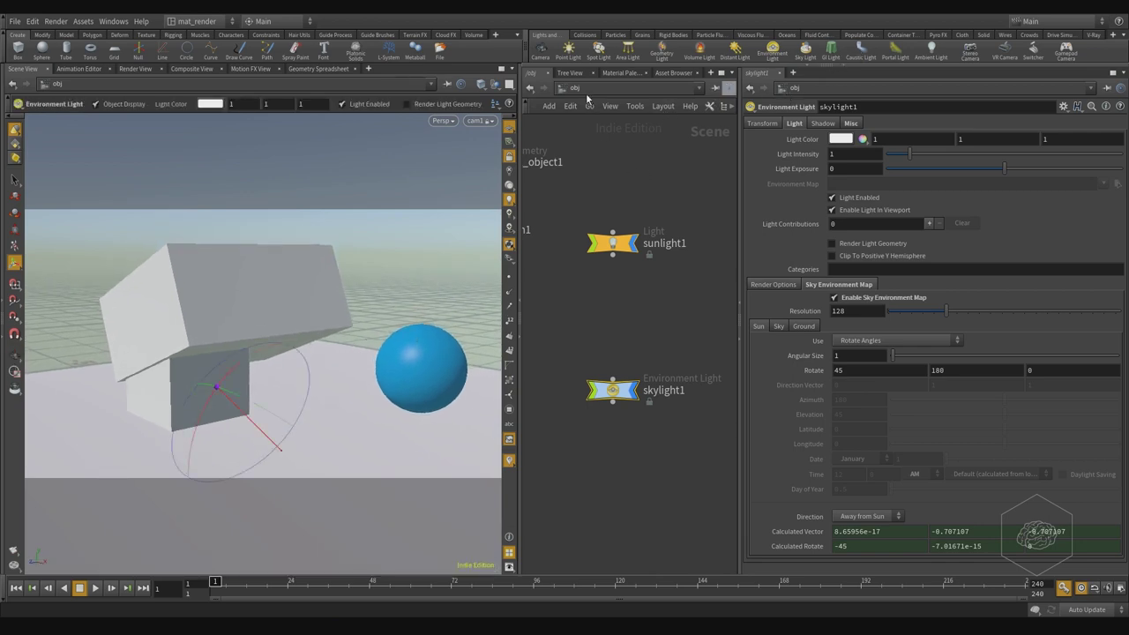
# Step: Render the new camera view with mantra1 and reposition the MPlay window to watch the result
pyautogui.click(14, 565)
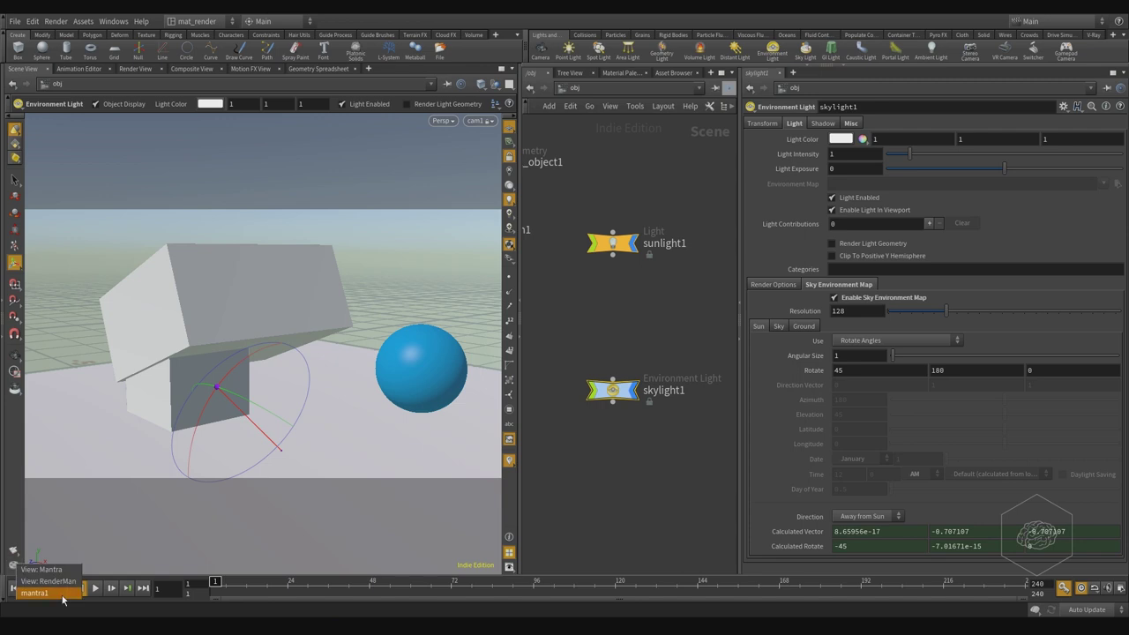
pyautogui.click(63, 594)
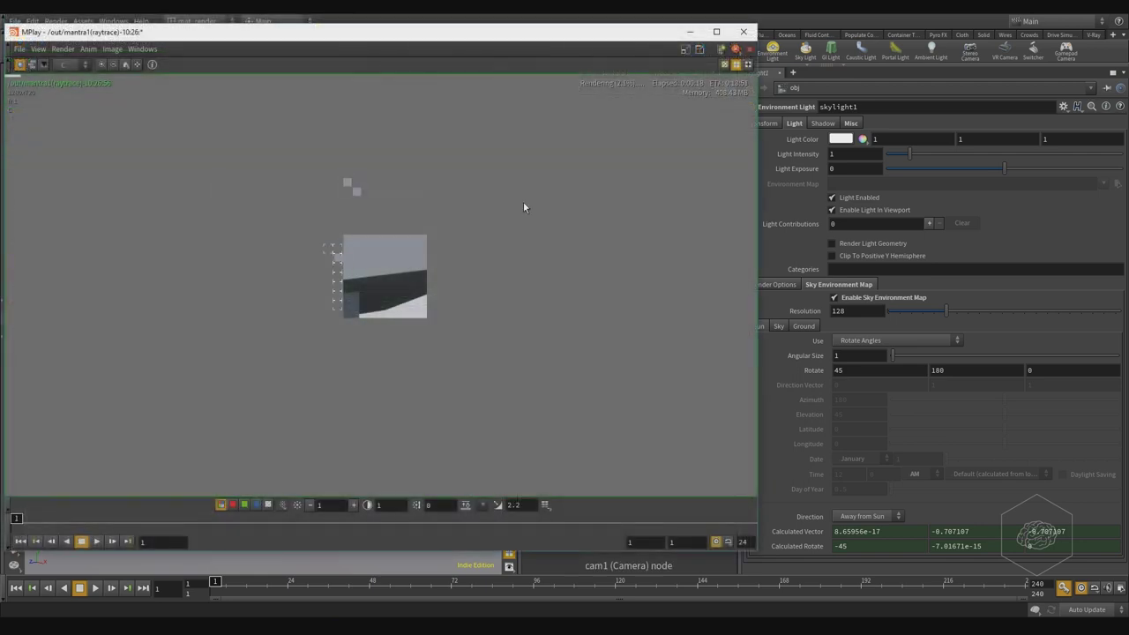
pyautogui.moveTo(458, 38); pyautogui.dragTo(613, 44)
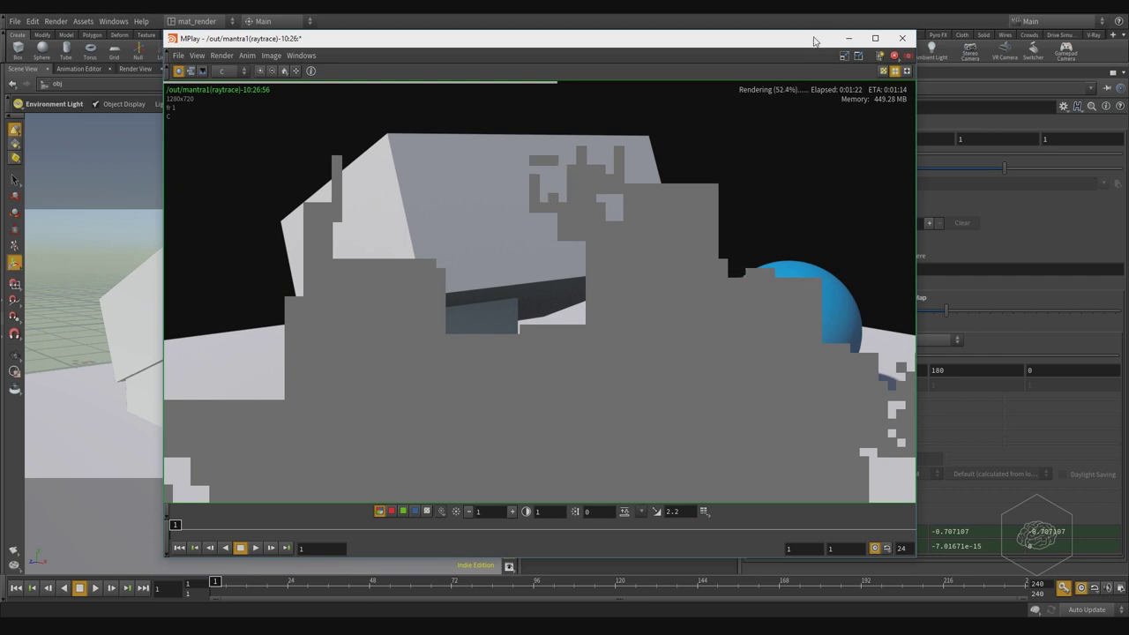
# Step: Minimize the MPlay window and enable Render Light Geometry on skylight1
pyautogui.moveTo(824, 40); pyautogui.dragTo(609, 51)
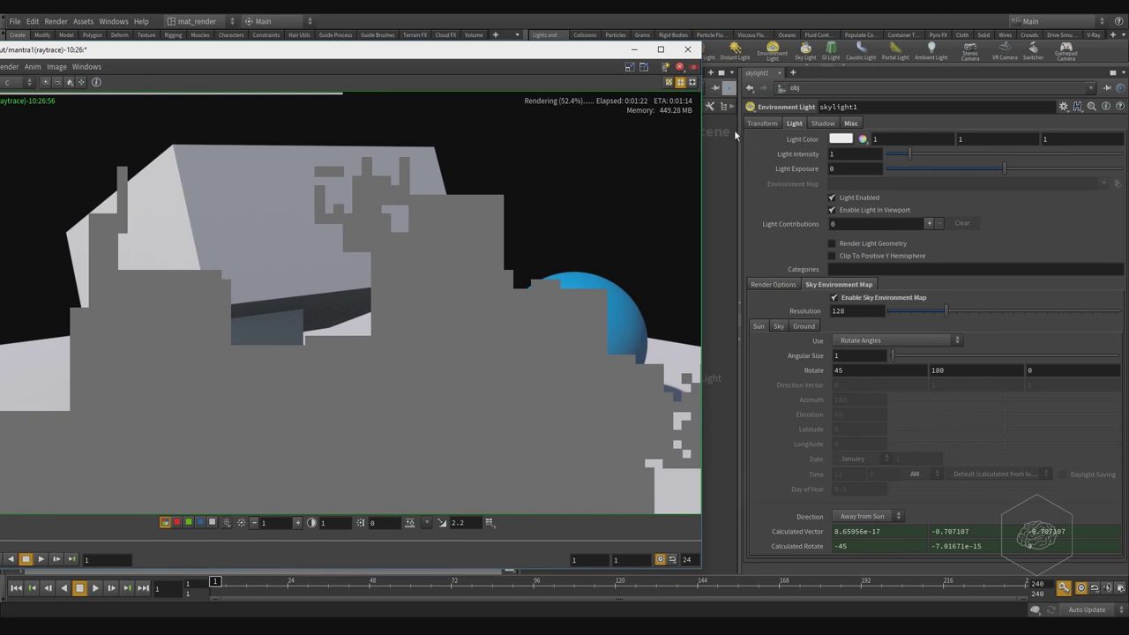
pyautogui.click(636, 50)
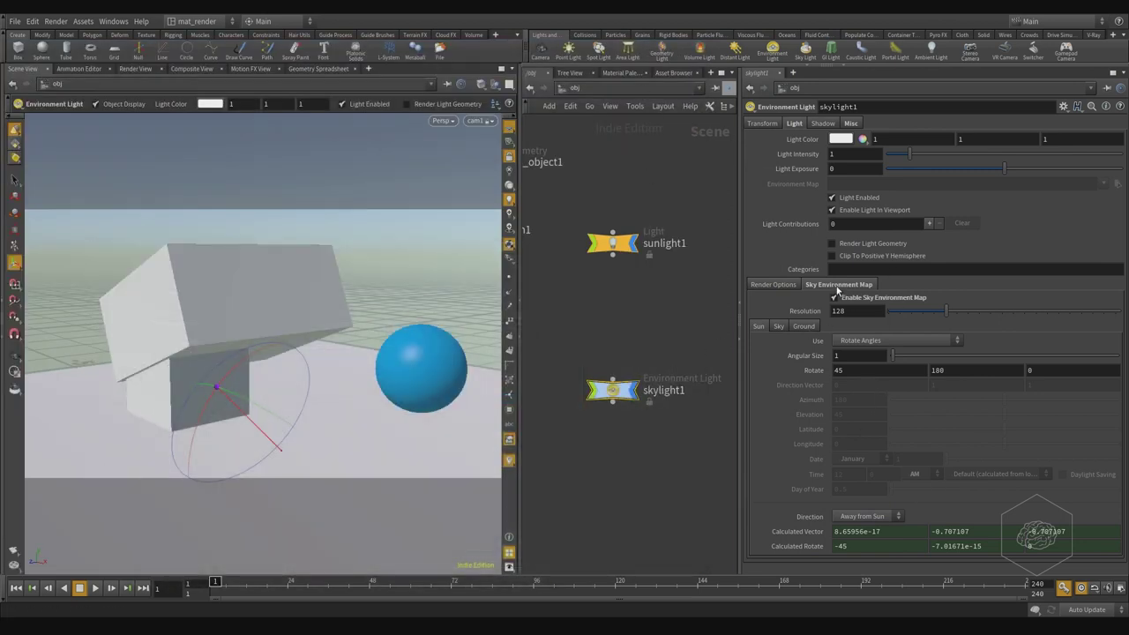
pyautogui.click(873, 244)
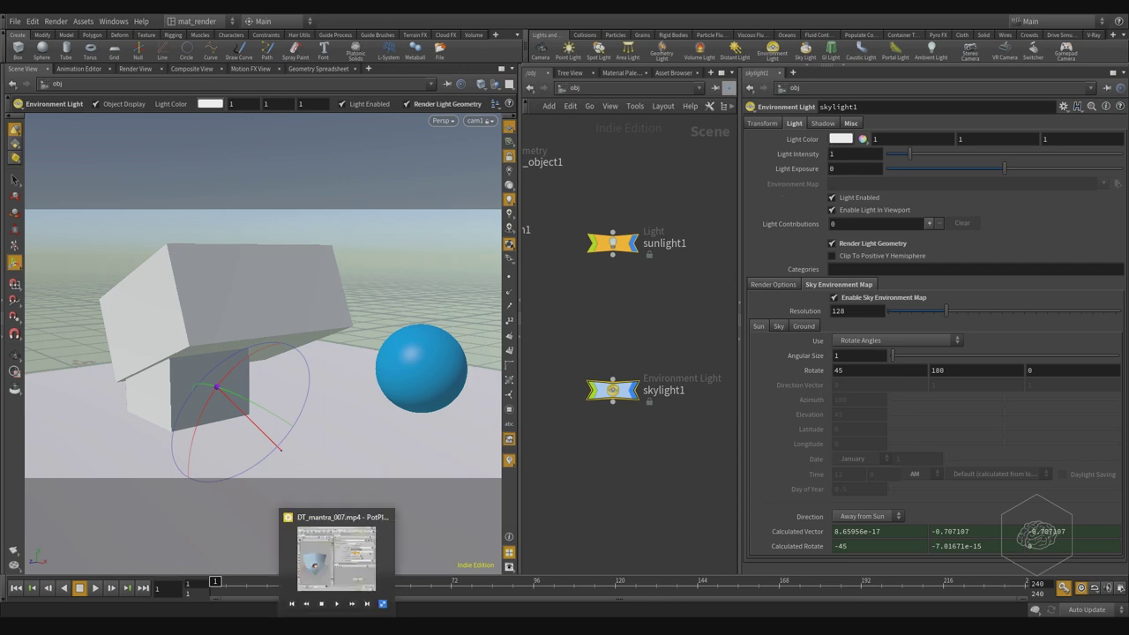
# Step: Bring MPlay back and render the view again with mantra1, watching the sky background in its window
pyautogui.click(352, 622)
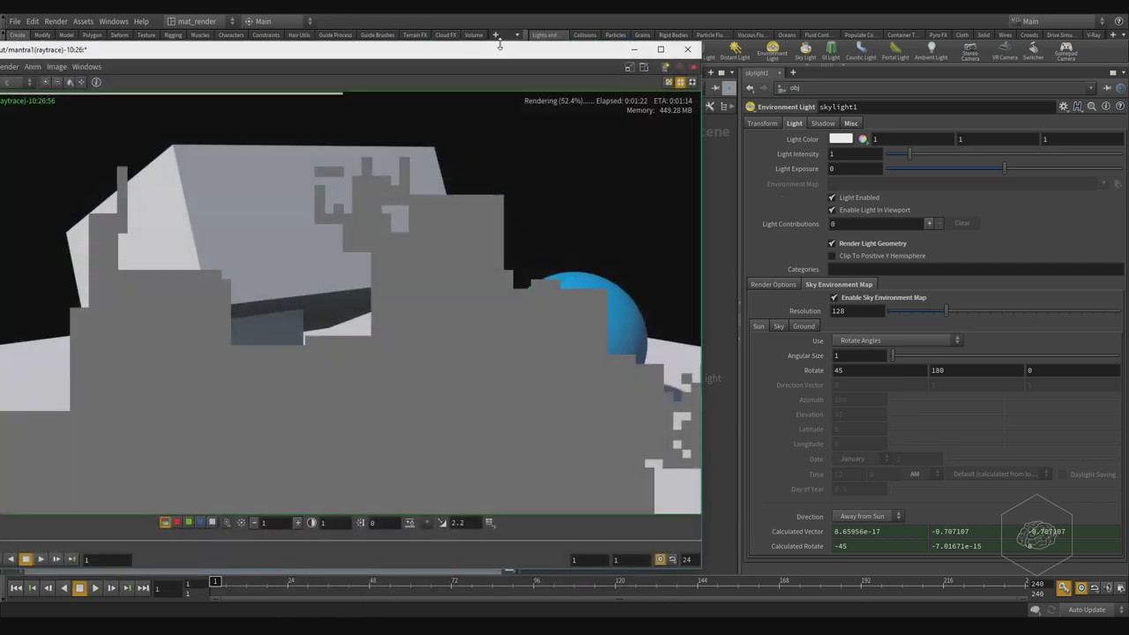
pyautogui.moveTo(502, 49); pyautogui.dragTo(735, 49)
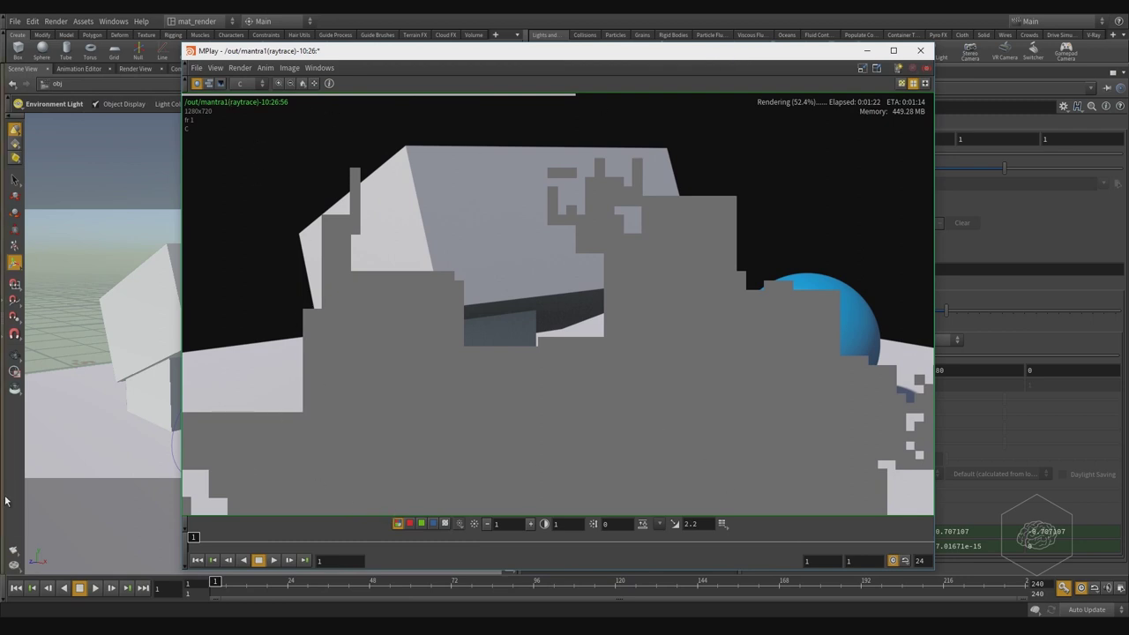
pyautogui.click(19, 587)
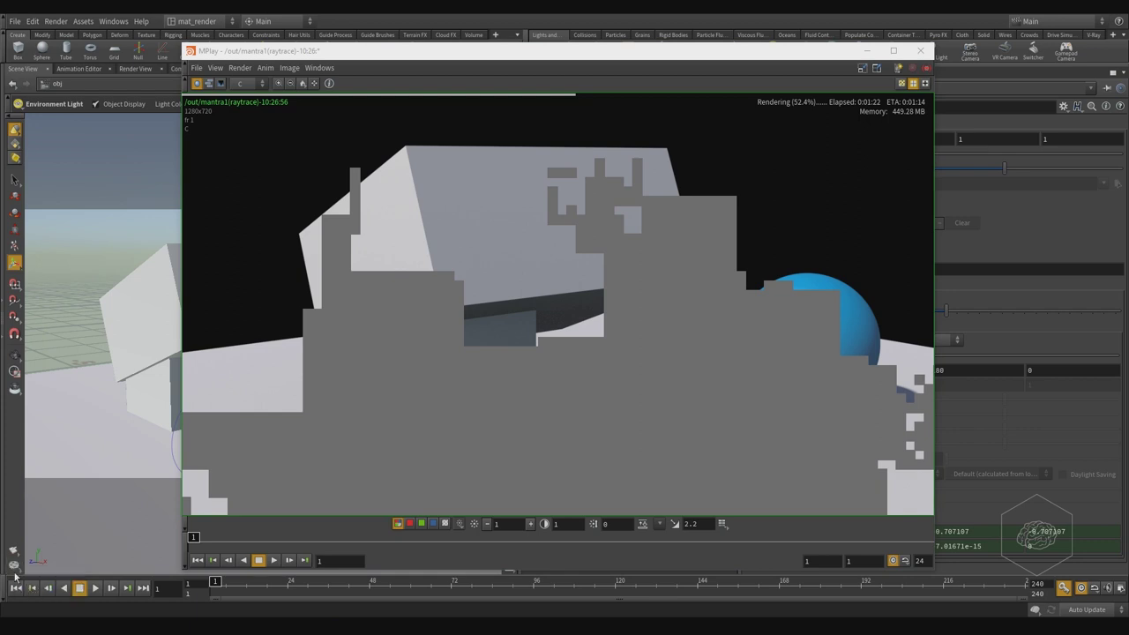
pyautogui.click(13, 565)
pyautogui.click(45, 596)
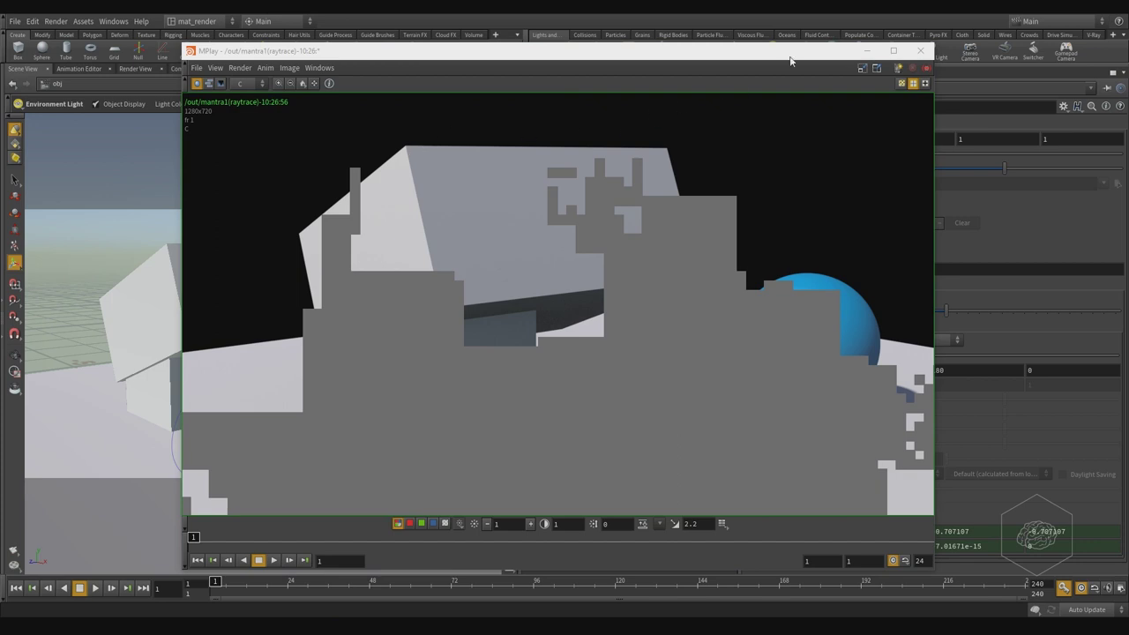
pyautogui.moveTo(778, 56); pyautogui.dragTo(707, 50)
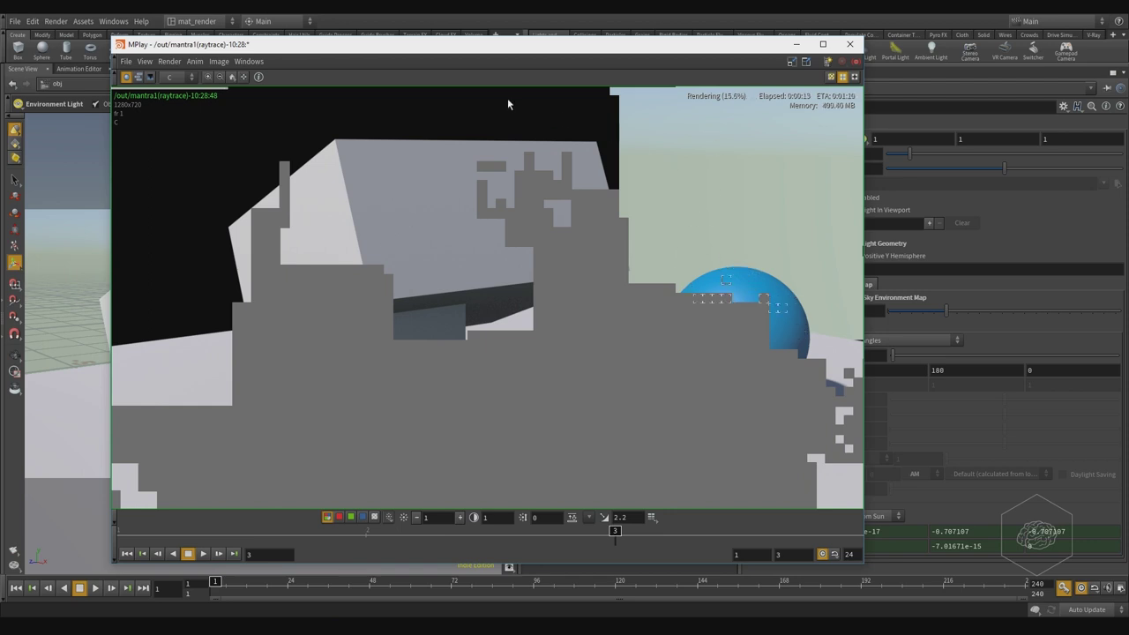
pyautogui.click(186, 121)
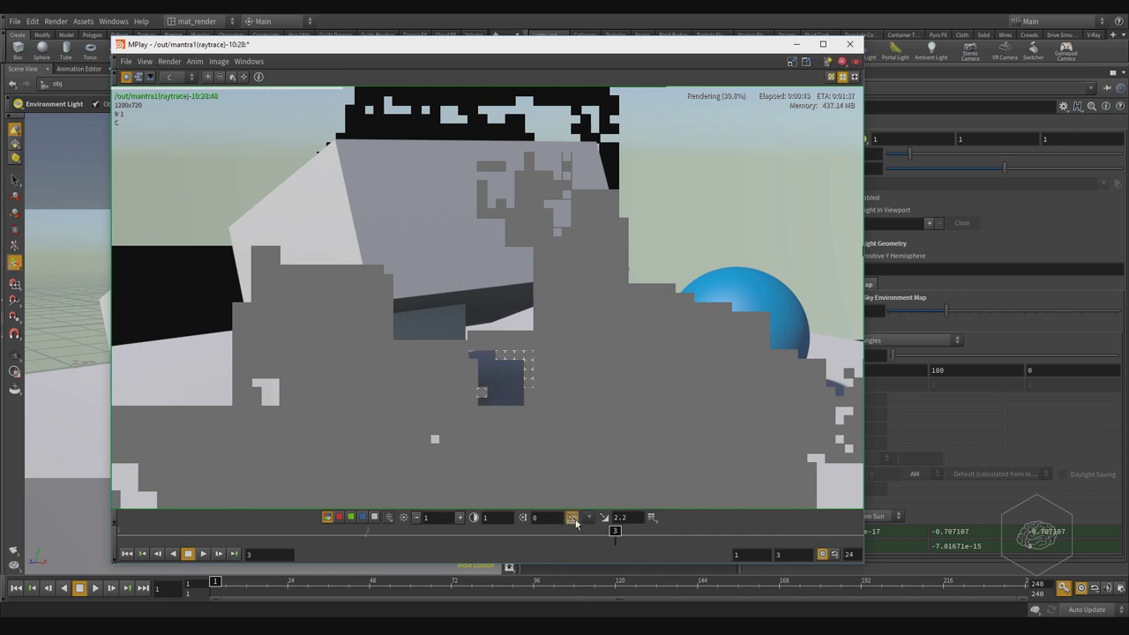
# Step: Stop the running mantra1 render and close the MPlay window
pyautogui.click(572, 517)
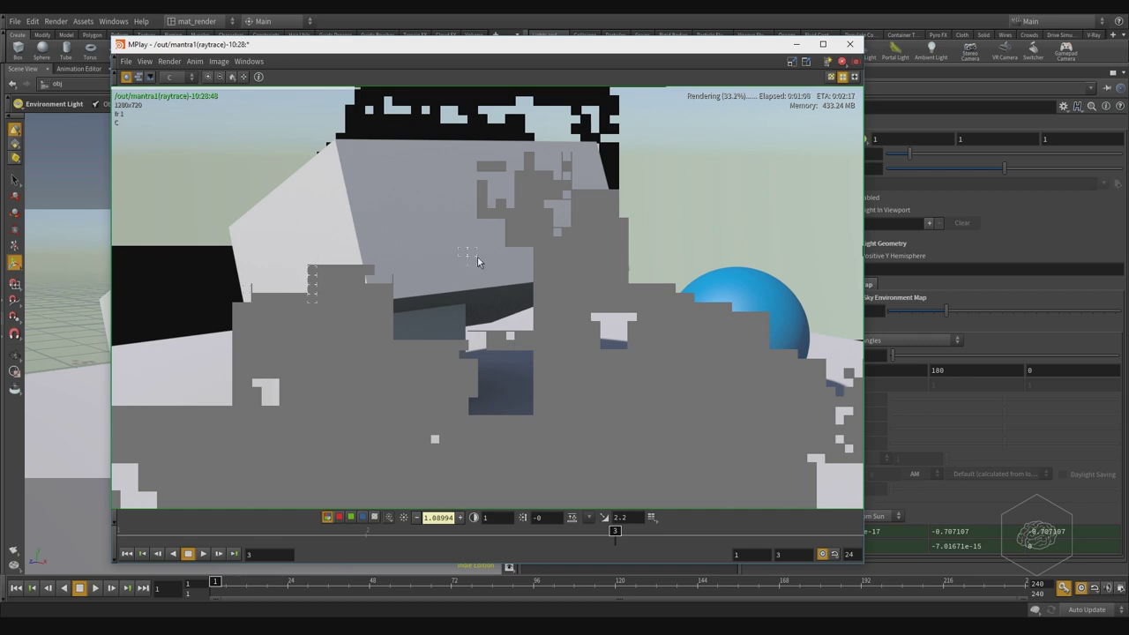
pyautogui.press('Escape')
pyautogui.moveTo(748, 44); pyautogui.dragTo(665, 58)
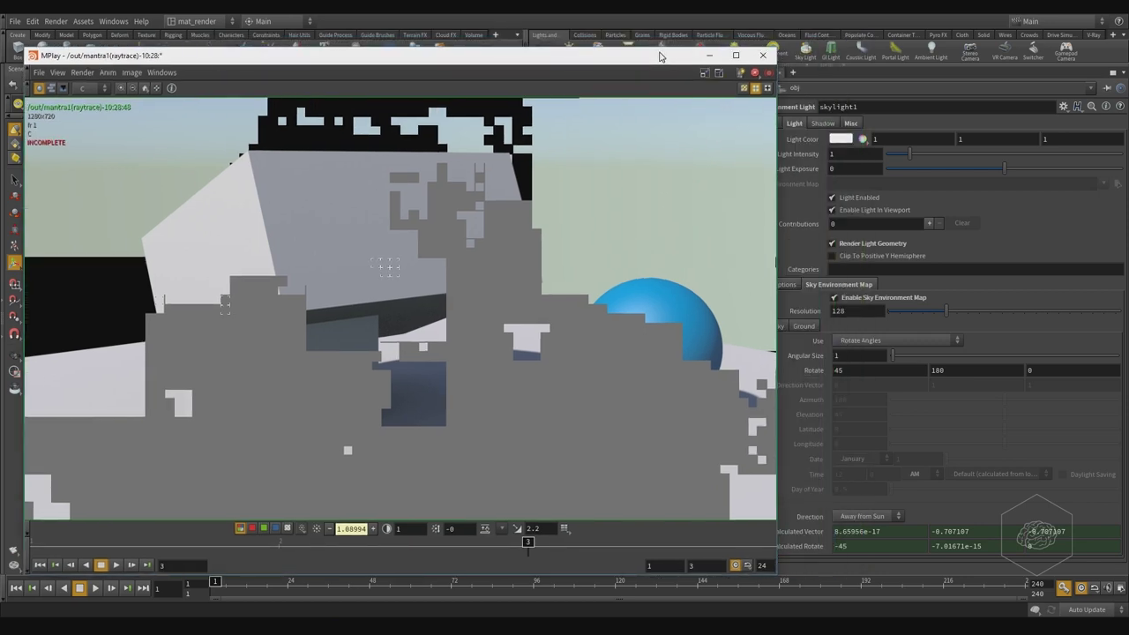
pyautogui.click(755, 58)
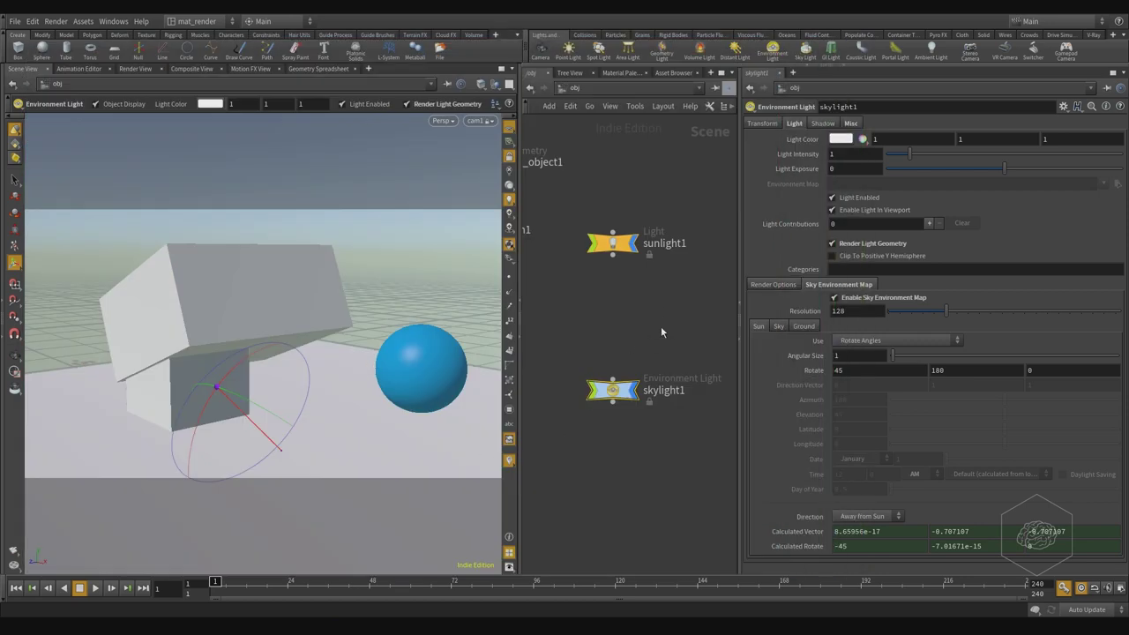
# Step: Disable the Sky Environment Map on skylight1 while keeping Render Light Geometry enabled
pyautogui.press('h')
pyautogui.scroll(3, 657, 339)
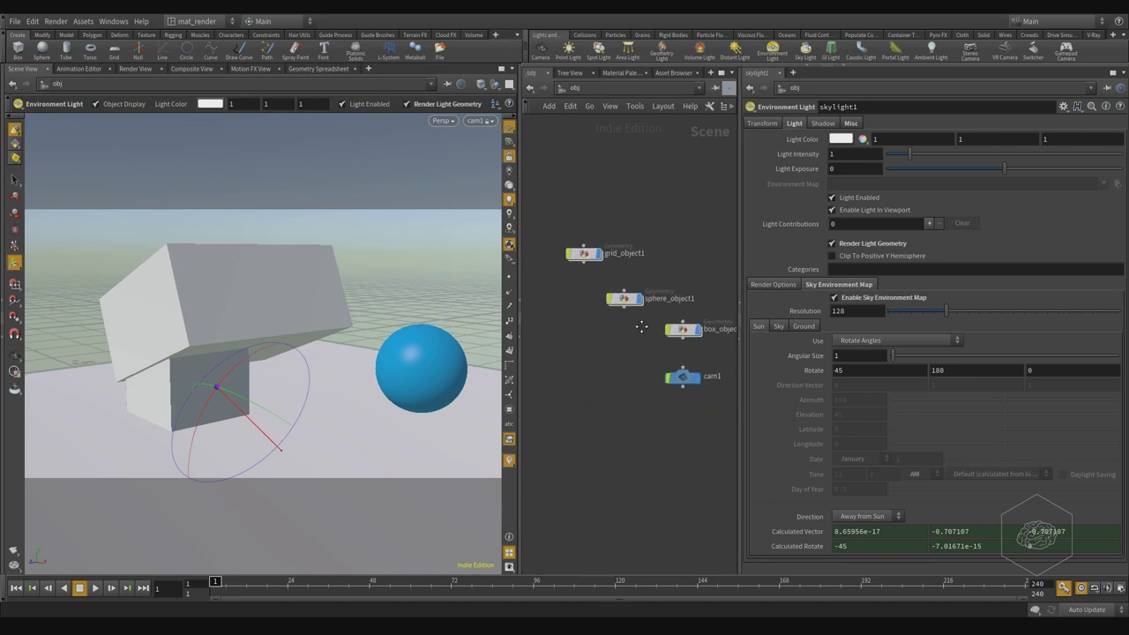
pyautogui.moveTo(634, 368); pyautogui.dragTo(583, 327, button='middle')
pyautogui.moveTo(720, 390); pyautogui.dragTo(597, 296, button='middle')
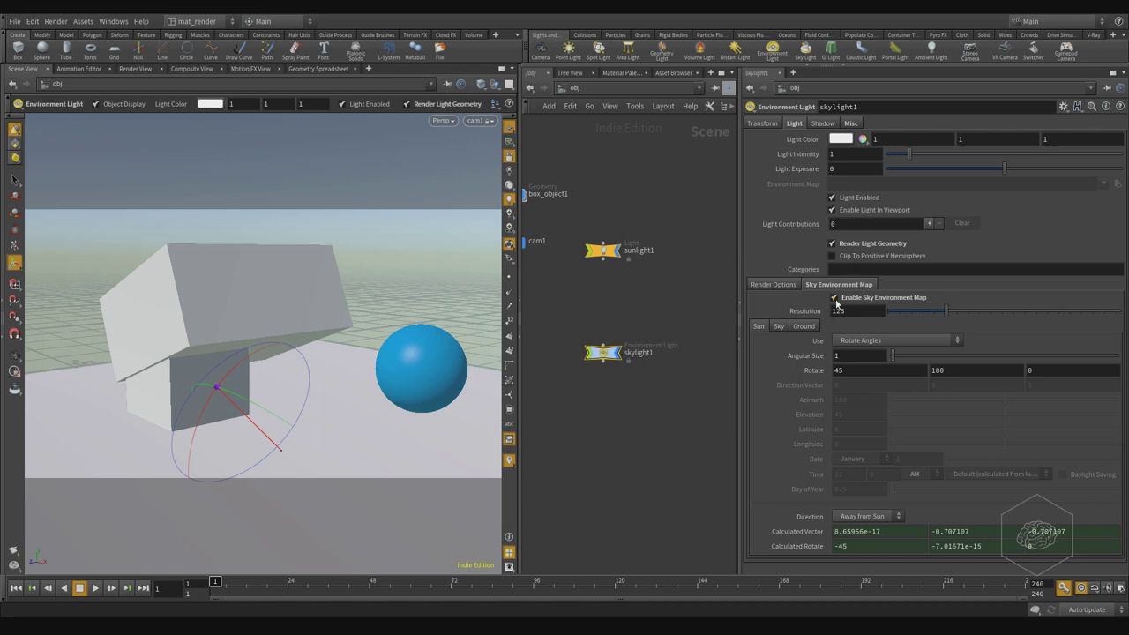
pyautogui.moveTo(525, 316); pyautogui.dragTo(580, 335, button='middle')
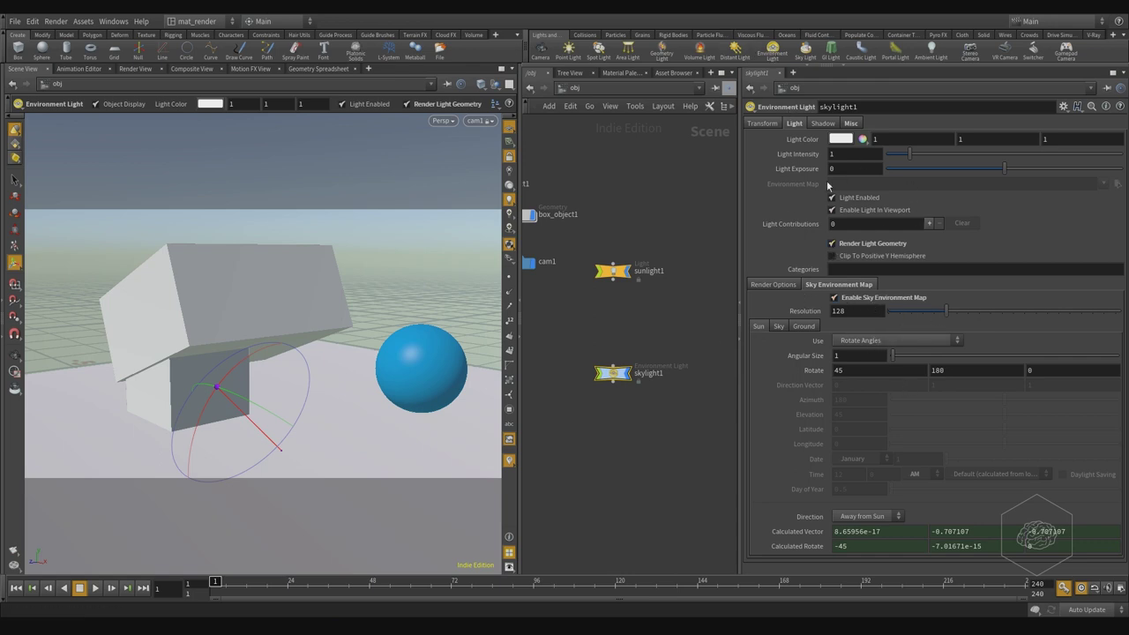
pyautogui.click(858, 244)
pyautogui.click(885, 299)
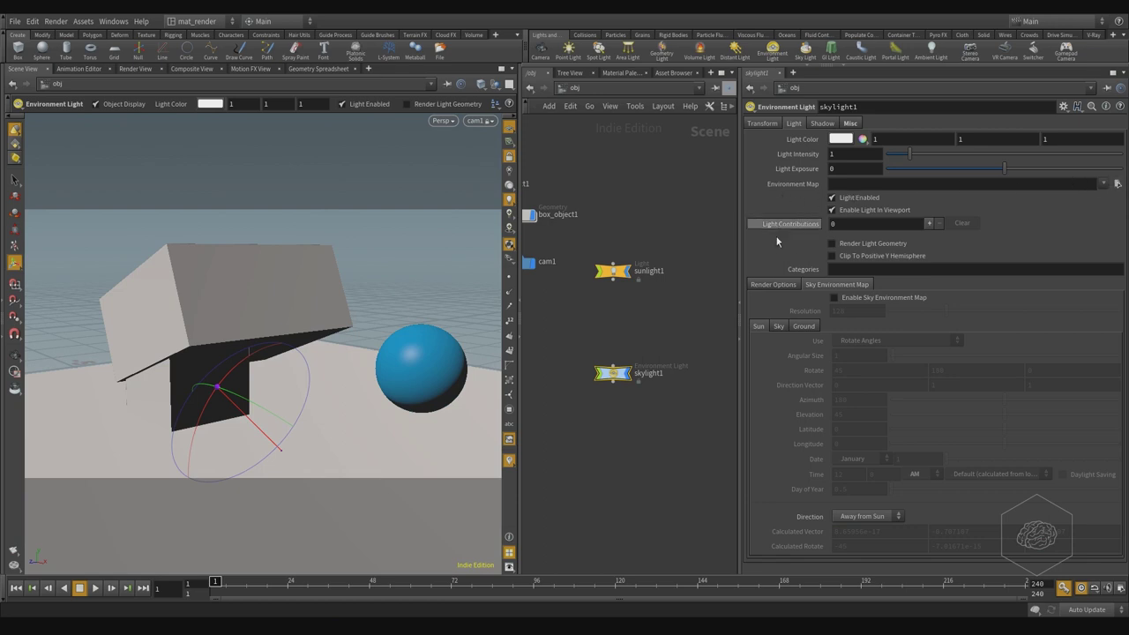
pyautogui.click(864, 245)
# Step: Load DOSCH_DH207SX_lowres.rat from $HFS/houdini/pic/ as skylight1's Environment Map
pyautogui.click(1115, 183)
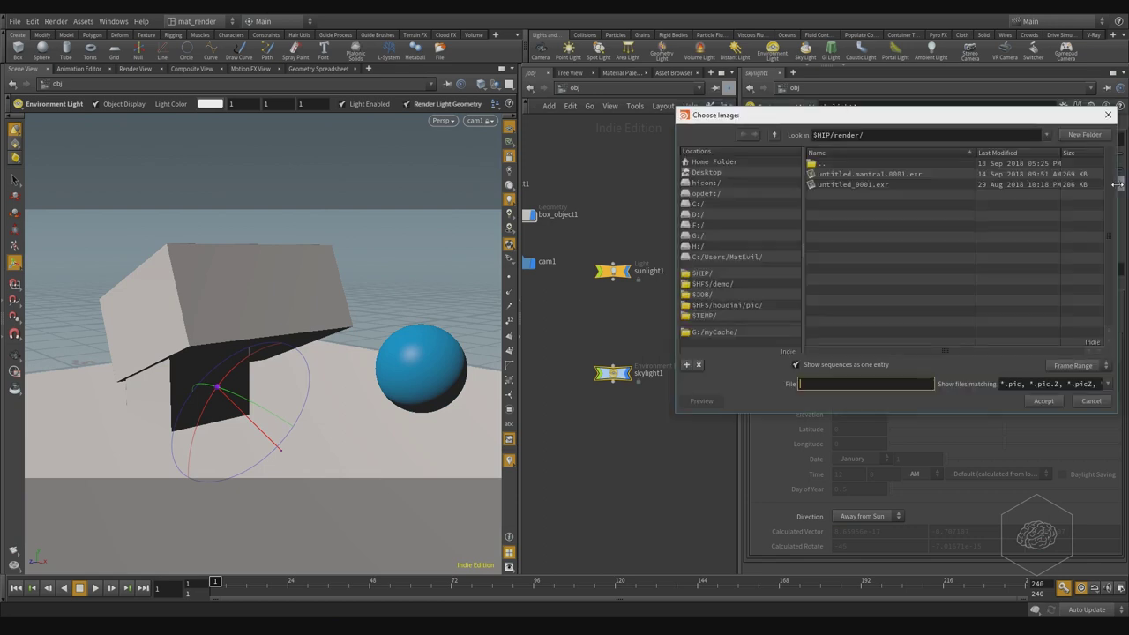
pyautogui.click(734, 305)
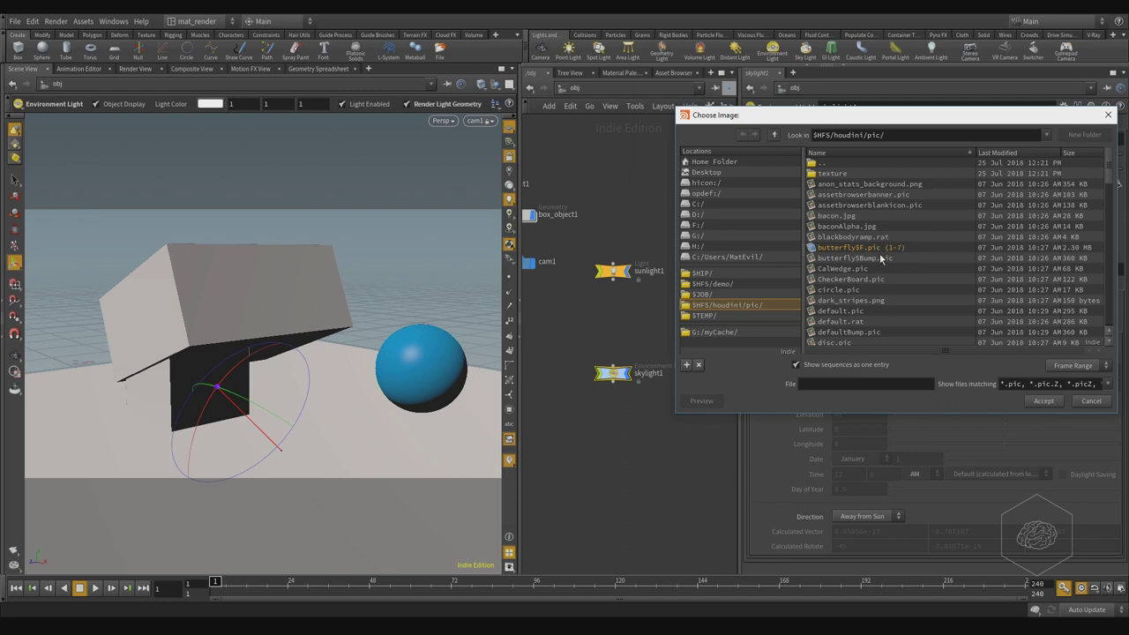
pyautogui.scroll(-8, 880, 256)
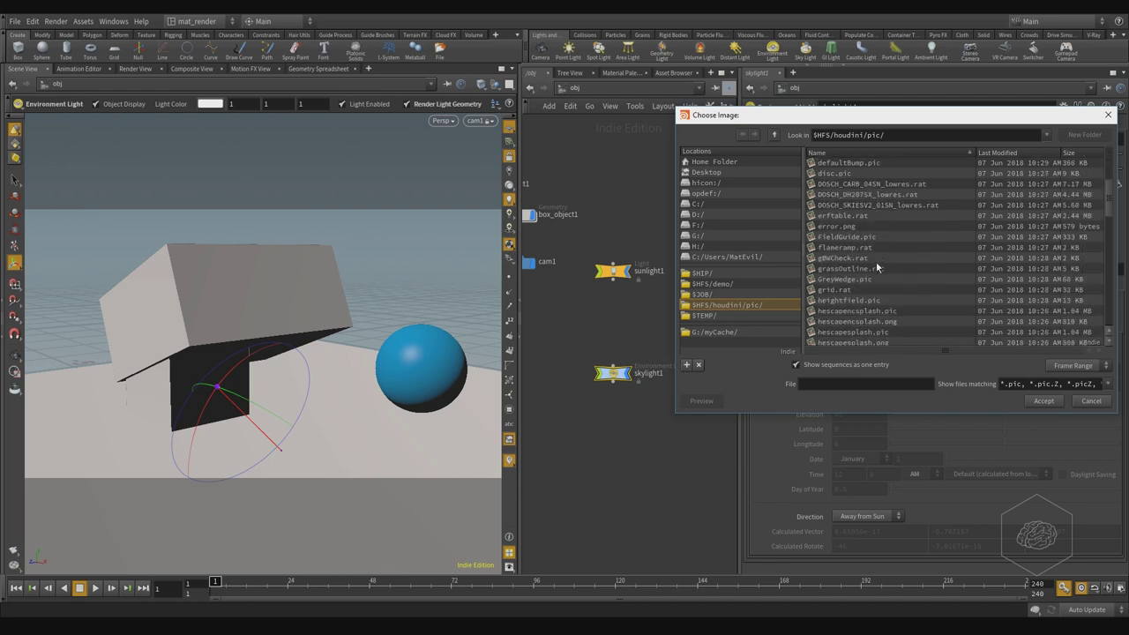
pyautogui.scroll(-6, 875, 261)
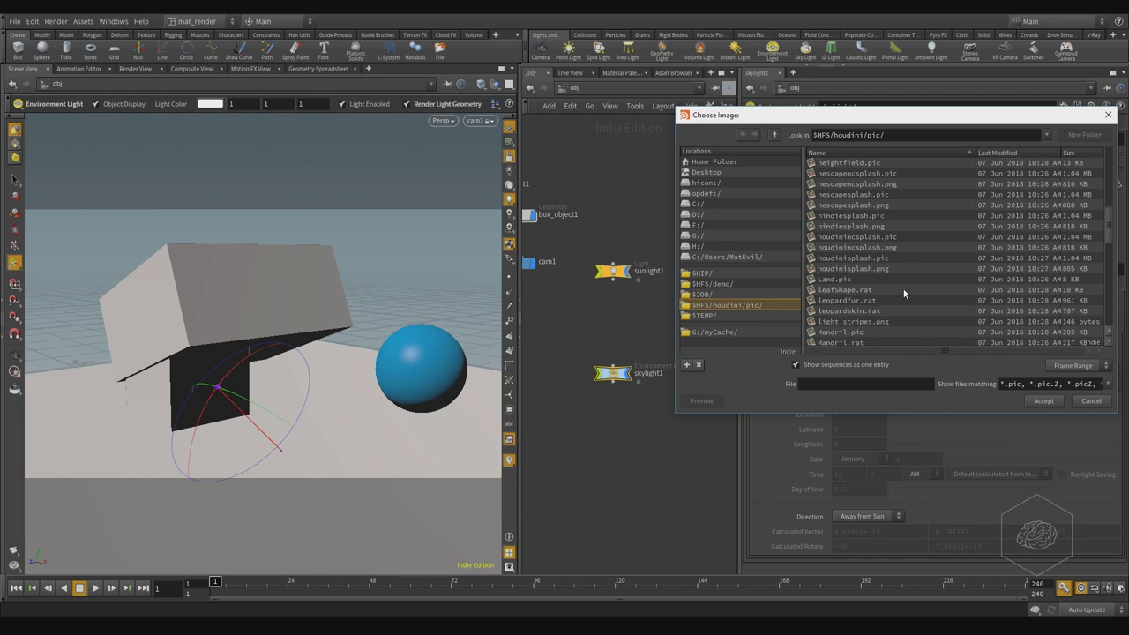
pyautogui.scroll(6, 886, 300)
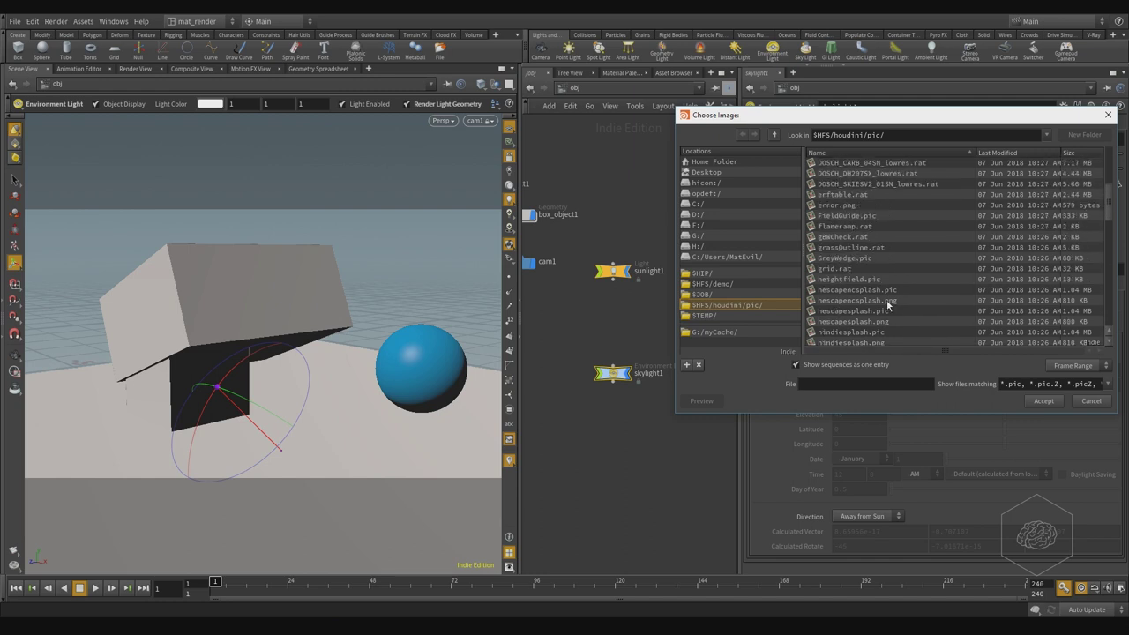
pyautogui.scroll(5, 886, 300)
pyautogui.click(893, 269)
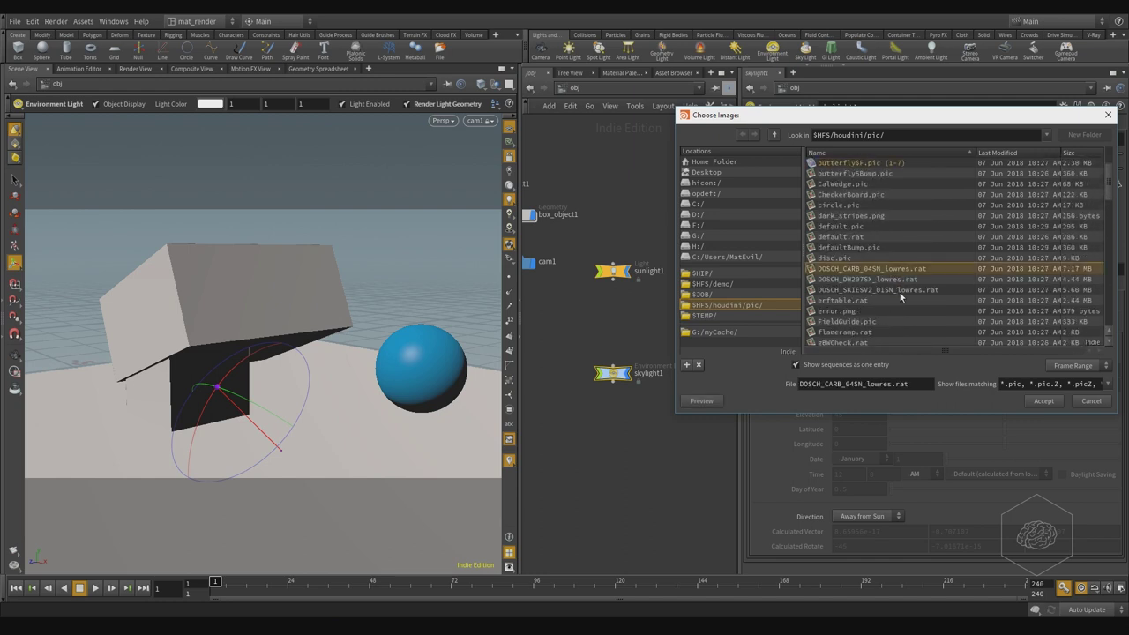
pyautogui.click(875, 279)
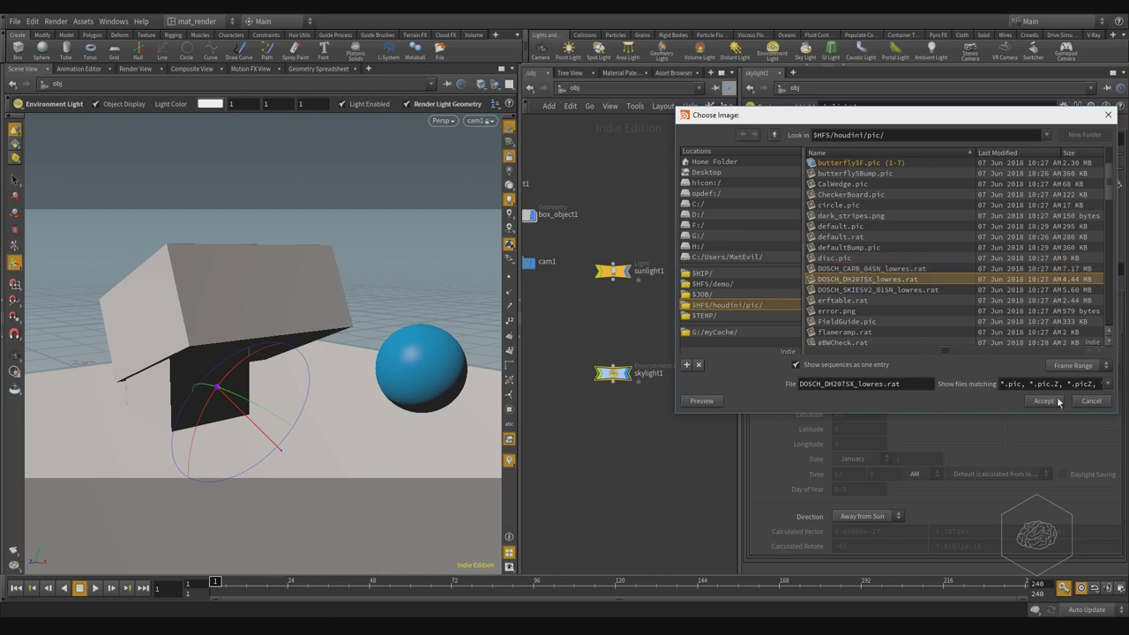
pyautogui.click(1044, 401)
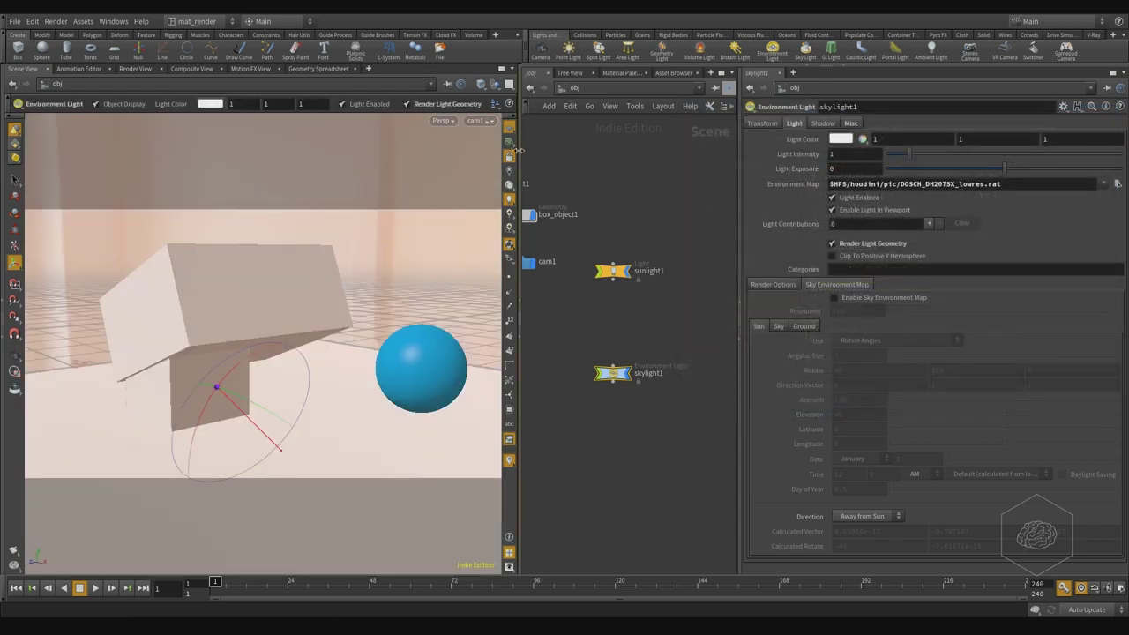
# Step: Look around the scene to inspect the interior environment image, and return the viewport to cam1
pyautogui.keyDown('alt'); pyautogui.moveTo(393, 277); pyautogui.dragTo(338, 290); pyautogui.keyUp('alt')
pyautogui.keyDown('alt'); pyautogui.moveTo(337, 290); pyautogui.dragTo(415, 272, button='right'); pyautogui.keyUp('alt')
pyautogui.keyDown('alt'); pyautogui.moveTo(415, 272); pyautogui.dragTo(372, 291); pyautogui.keyUp('alt')
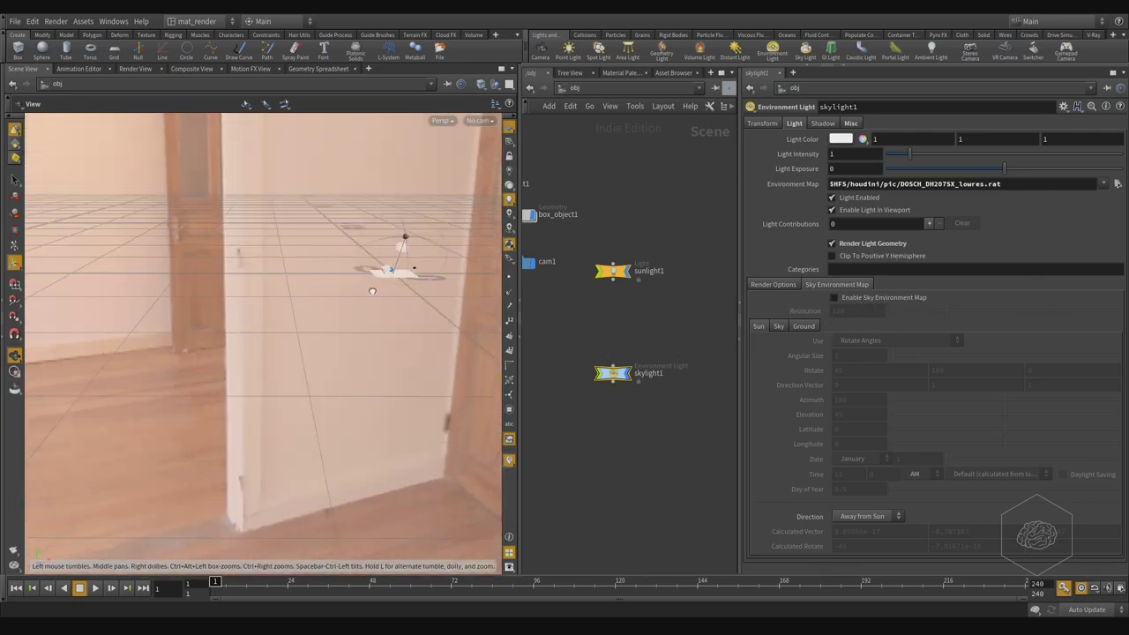
pyautogui.press('Return')
pyautogui.scroll(5, 467, 247)
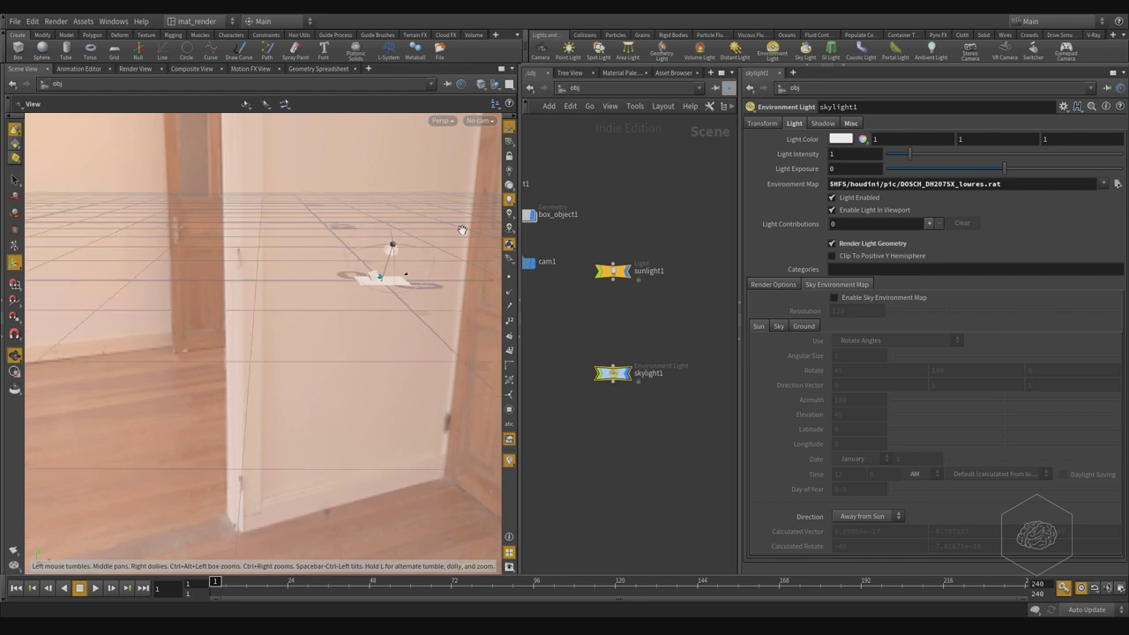
pyautogui.click(483, 121)
pyautogui.click(494, 179)
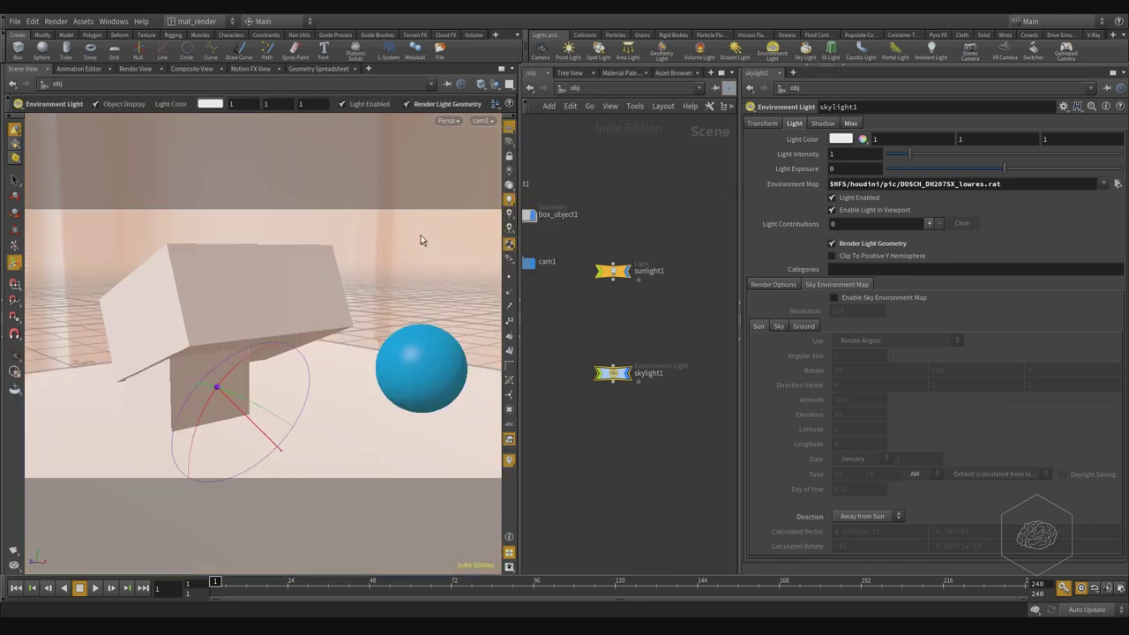
# Step: Render a region covering the upper part of the blue sphere and the background, and dismiss the Houdini Console
pyautogui.click(12, 371)
pyautogui.moveTo(342, 224); pyautogui.dragTo(478, 377)
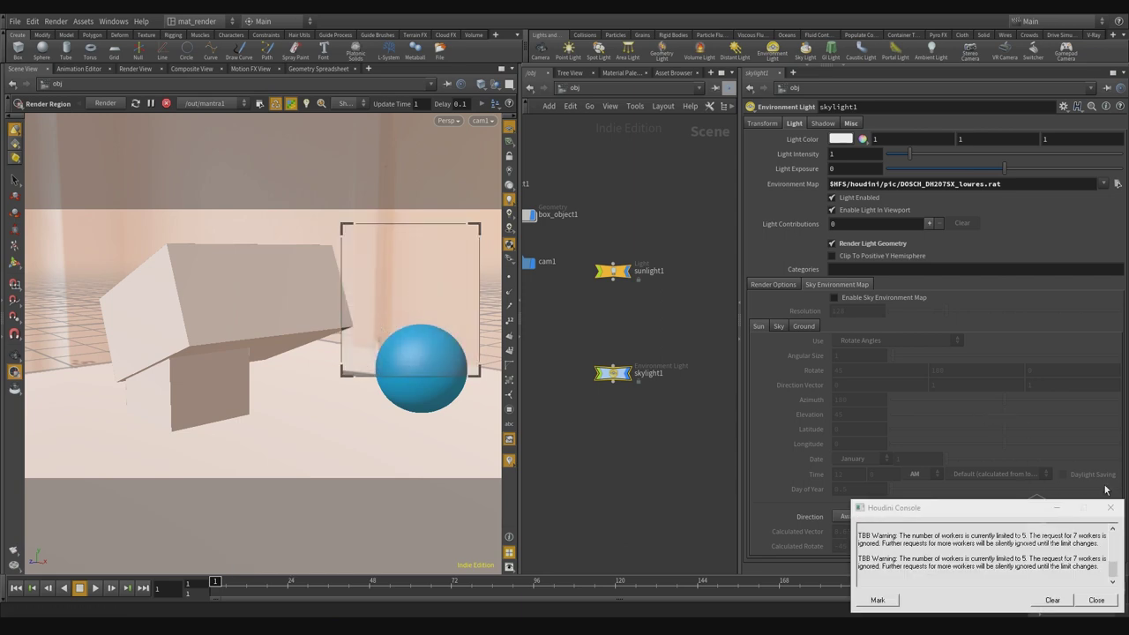
pyautogui.click(1117, 507)
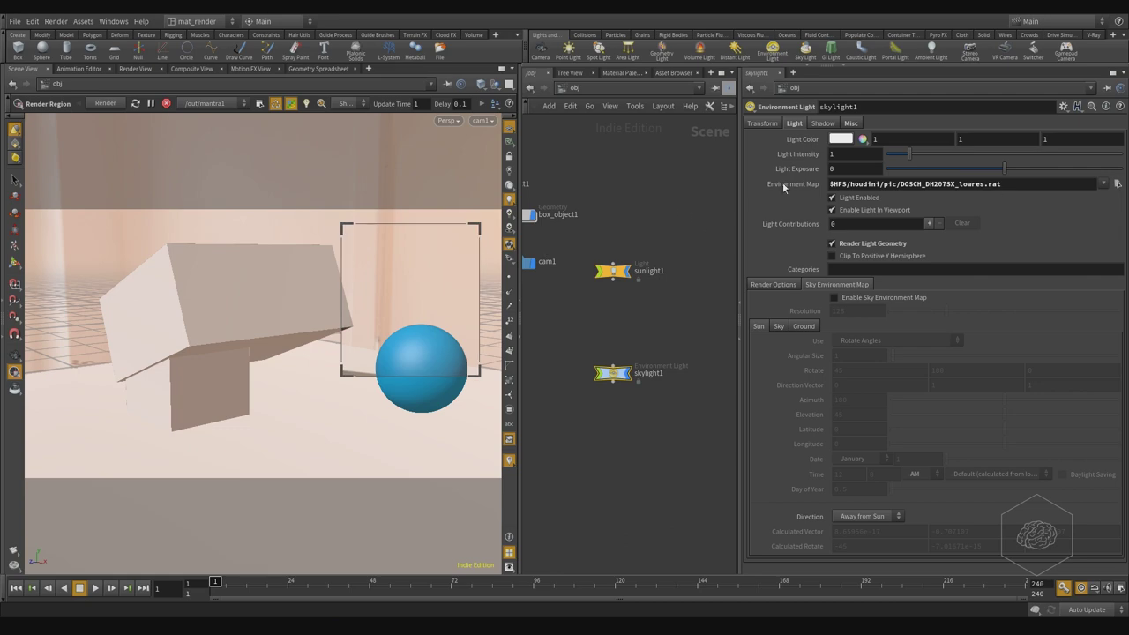
# Step: Close the render region and switch skylight1 back to the Sky Environment Map with Render Light Geometry off
pyautogui.click(472, 229)
pyautogui.scroll(-2, 450, 287)
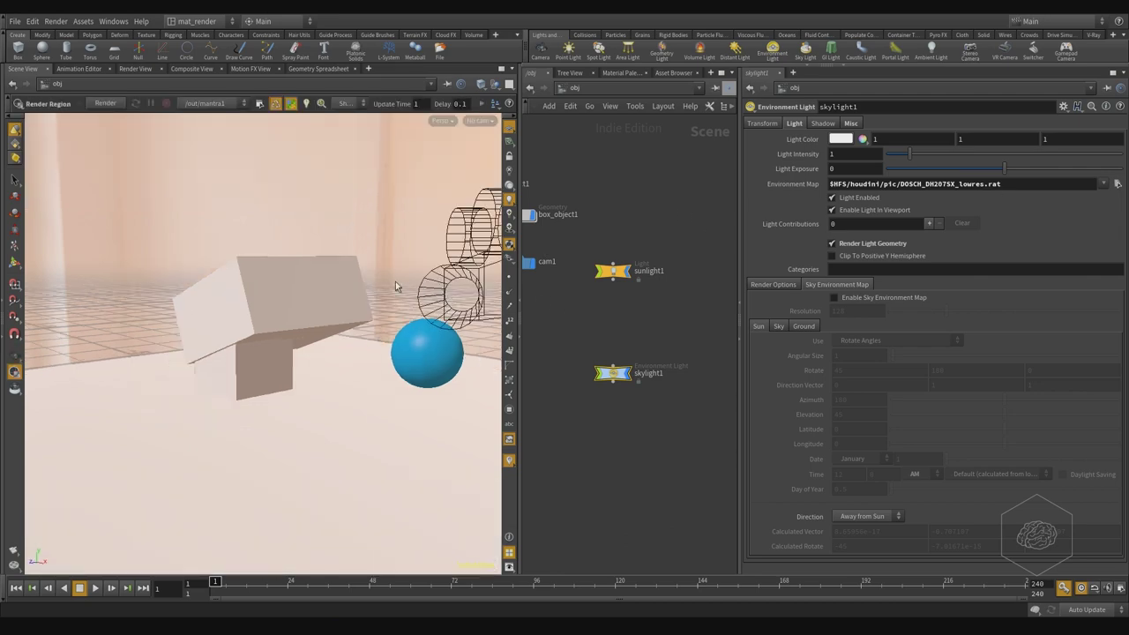
pyautogui.moveTo(397, 280); pyautogui.dragTo(300, 207)
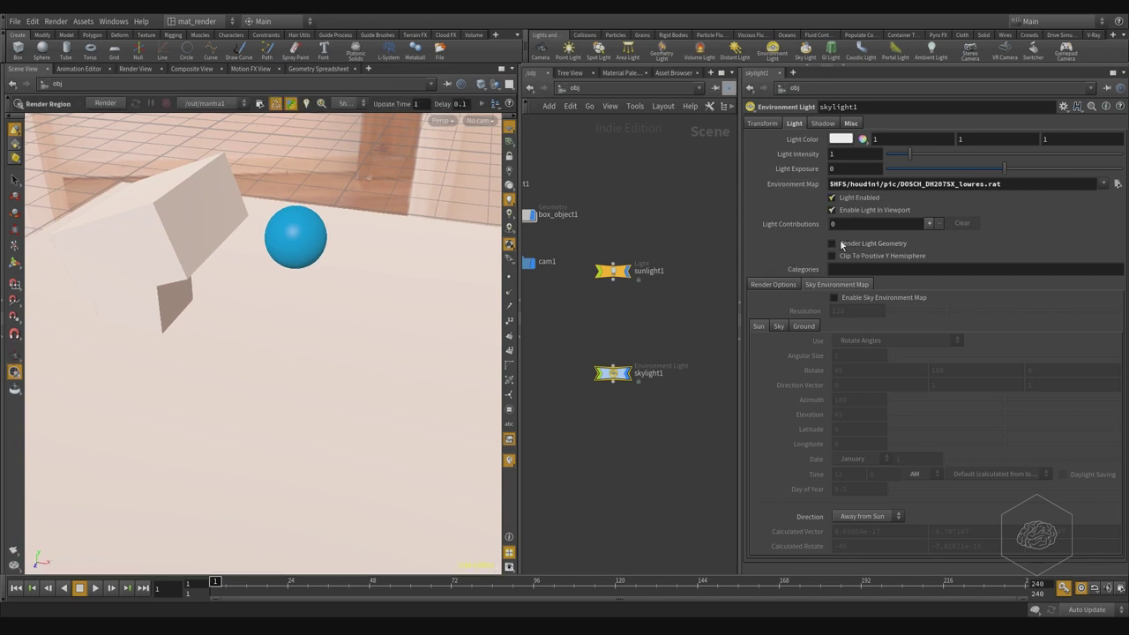
pyautogui.click(843, 299)
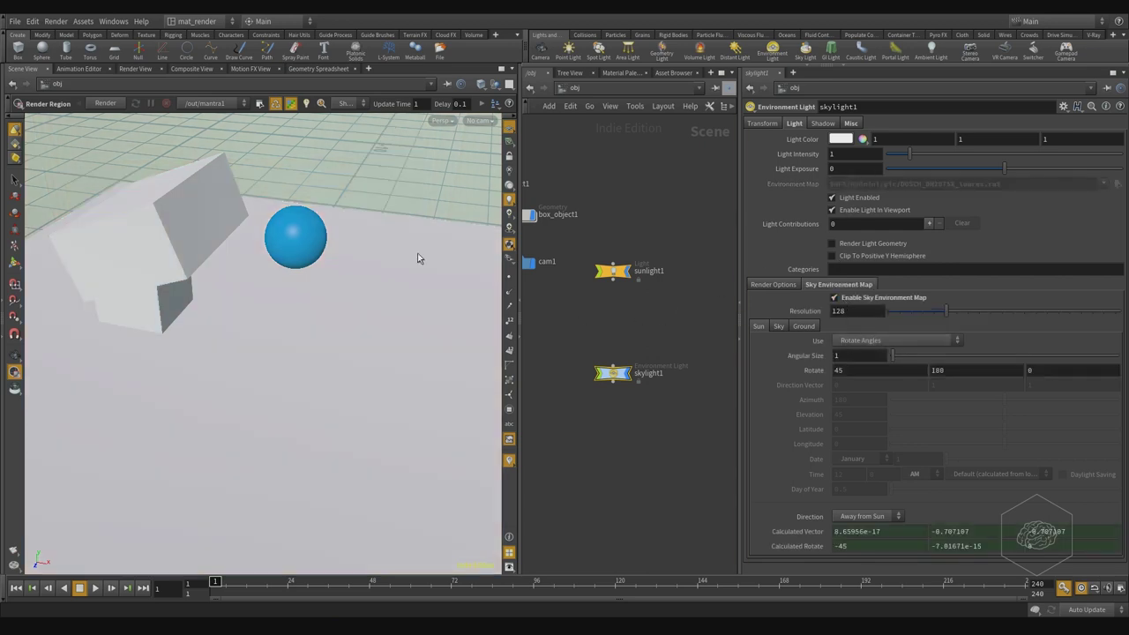
pyautogui.moveTo(382, 194); pyautogui.dragTo(346, 388)
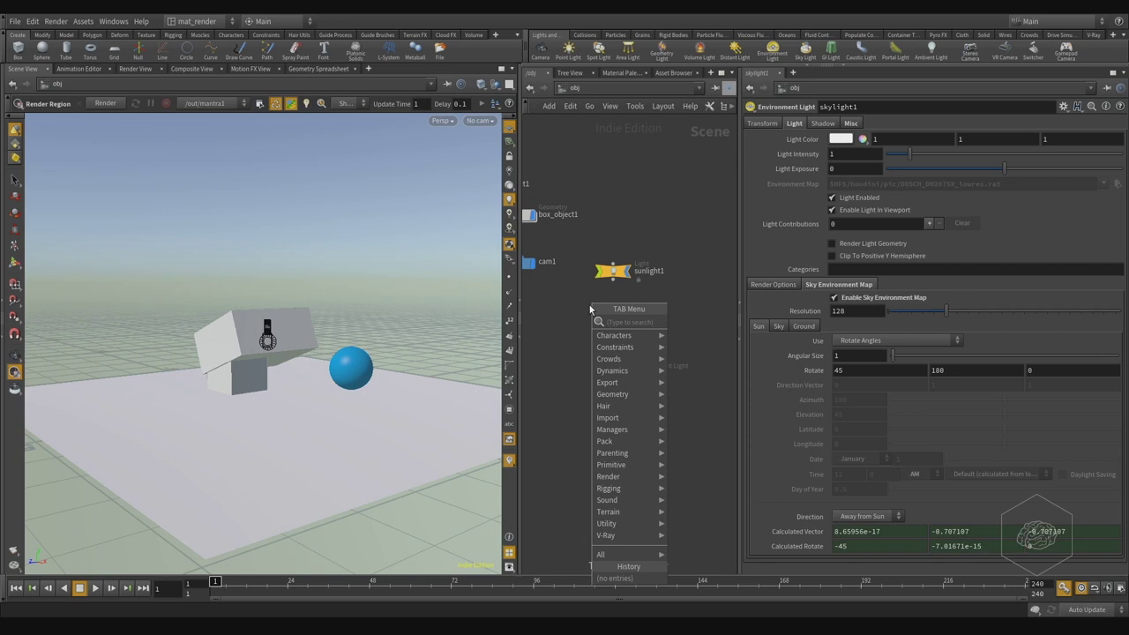
# Step: Add an Environment Light node between sunlight1 and skylight1 in the network
pyautogui.write('enviro')
pyautogui.press('Return')
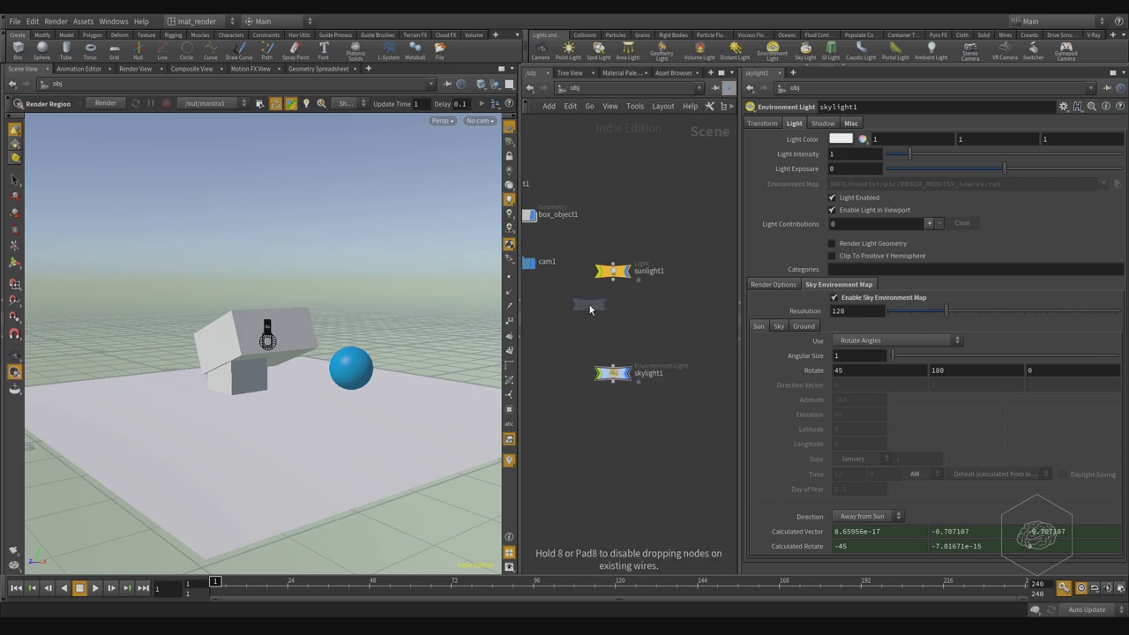
pyautogui.click(590, 309)
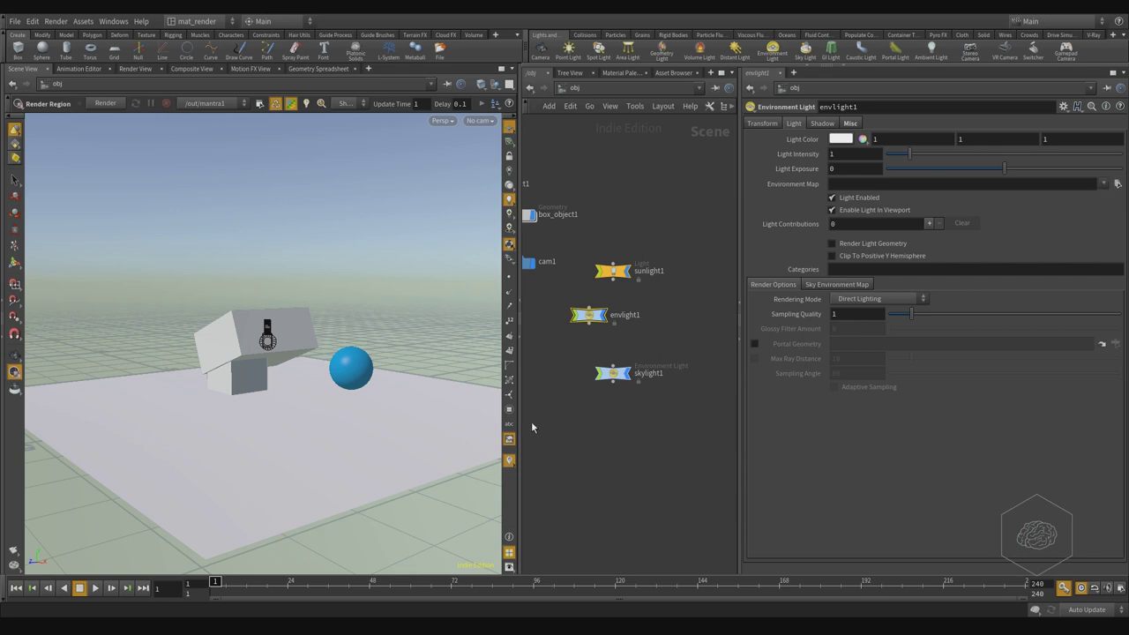
# Step: Delete envlight1, skylight1 and sunlight1 so the scene has no lights
pyautogui.moveTo(678, 300); pyautogui.dragTo(566, 450)
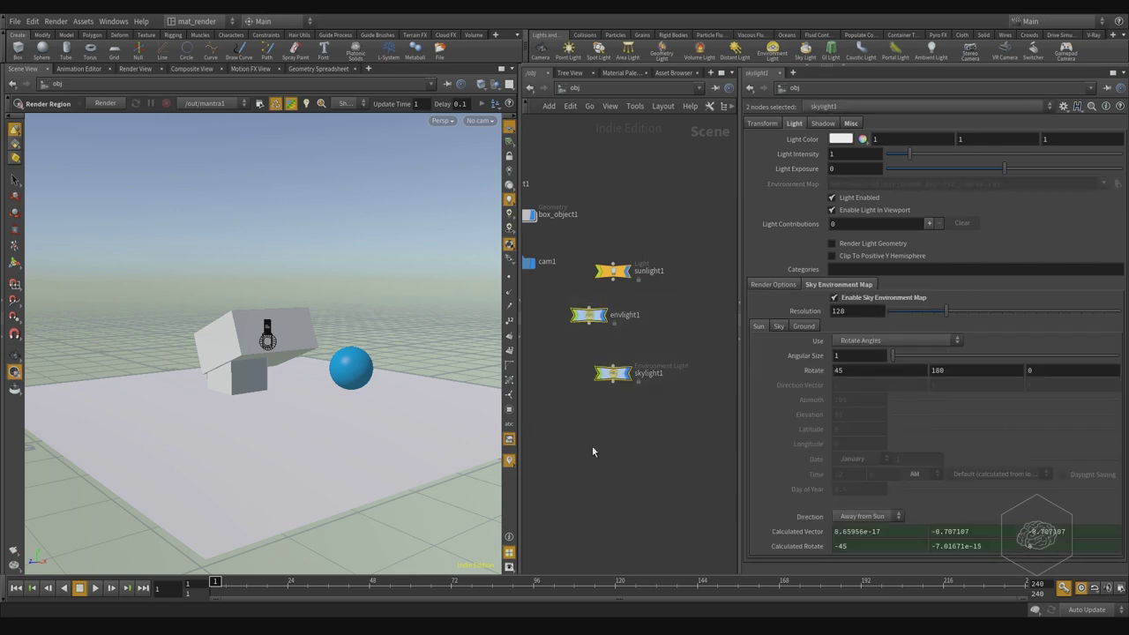
pyautogui.press('Delete')
pyautogui.moveTo(679, 202); pyautogui.dragTo(617, 305)
pyautogui.press('Delete')
pyautogui.moveTo(620, 397); pyautogui.dragTo(665, 465, button='middle')
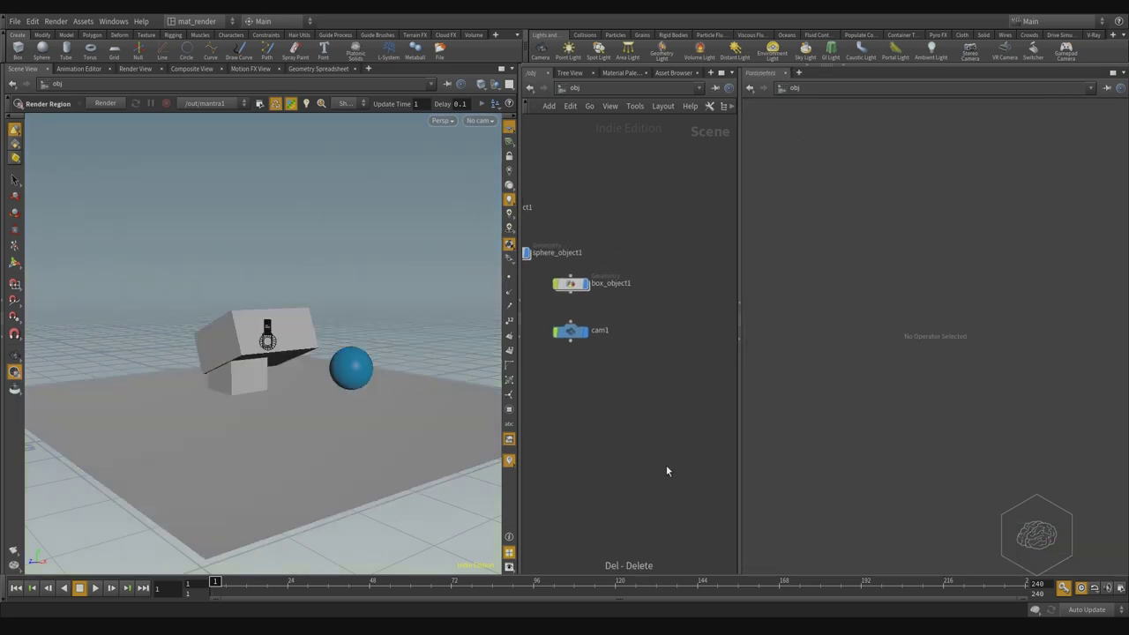
pyautogui.moveTo(626, 341); pyautogui.dragTo(673, 343, button='middle')
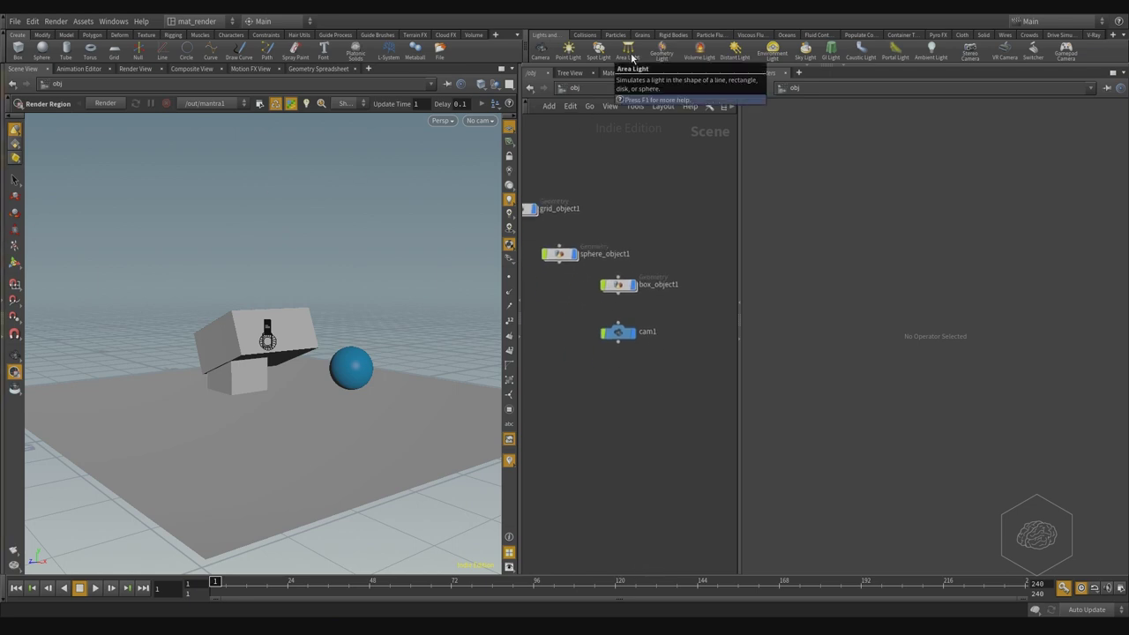
# Step: Create a Distant Light on the floor grid beside the boxes
pyautogui.click(728, 55)
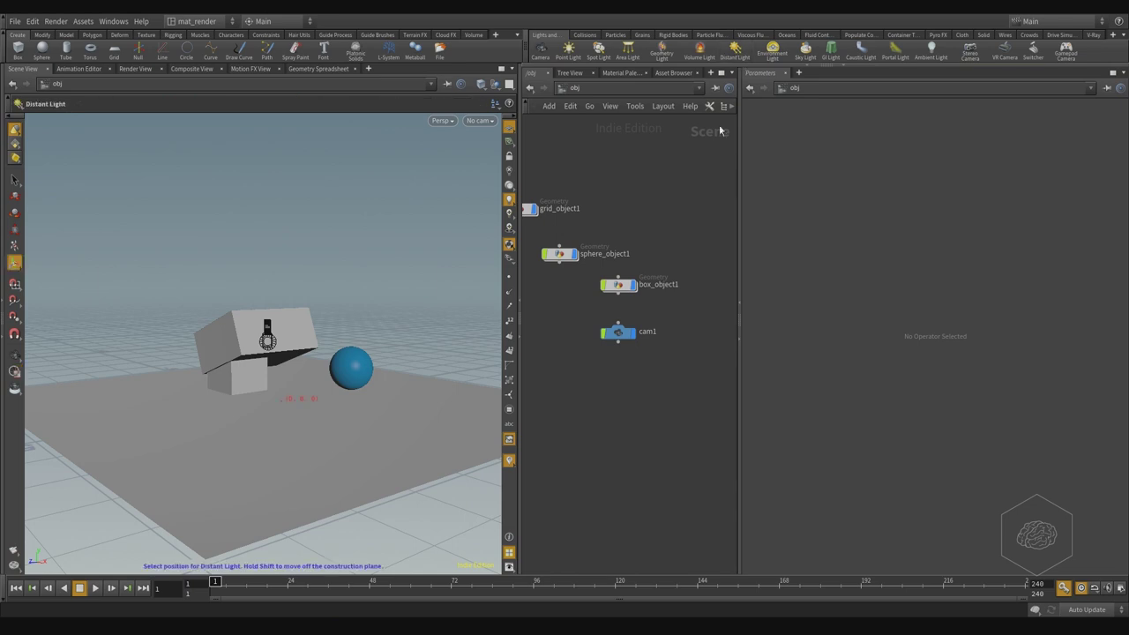
pyautogui.click(160, 463)
pyautogui.scroll(-1, 236, 389)
pyautogui.moveTo(195, 457); pyautogui.dragTo(111, 353)
# Step: Raise distantlight1 well above the floor grid and aim it down at the boxes
pyautogui.keyDown('alt'); pyautogui.moveTo(272, 378); pyautogui.dragTo(229, 401, button='right'); pyautogui.keyUp('alt')
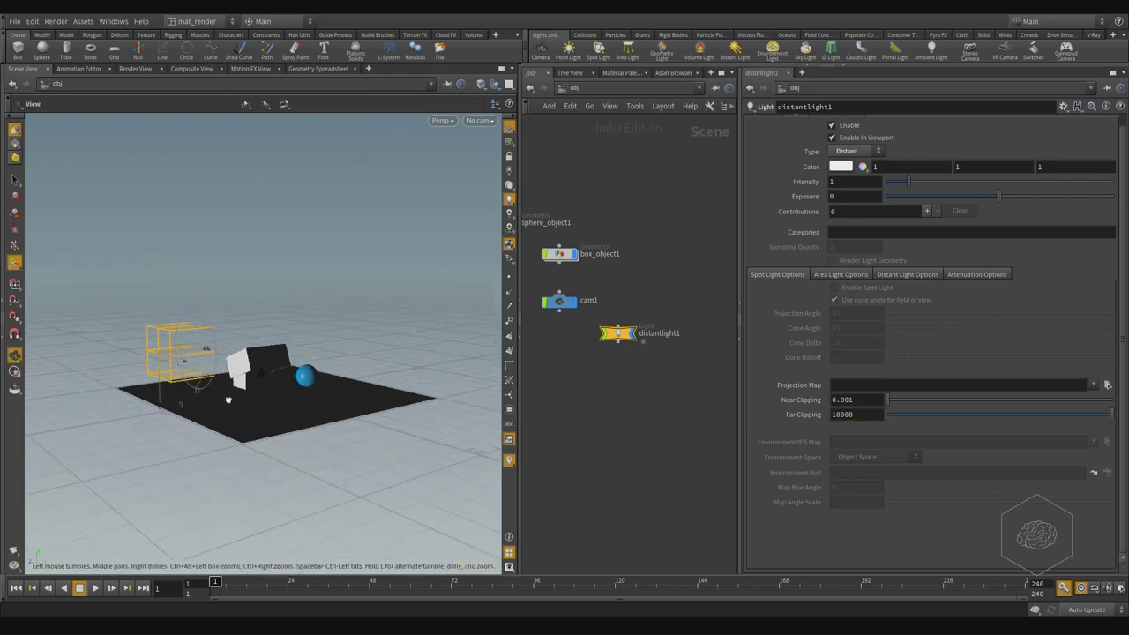
pyautogui.keyDown('alt'); pyautogui.moveTo(228, 400); pyautogui.dragTo(205, 386); pyautogui.keyUp('alt')
pyautogui.keyDown('alt'); pyautogui.moveTo(144, 436); pyautogui.dragTo(270, 420); pyautogui.keyUp('alt')
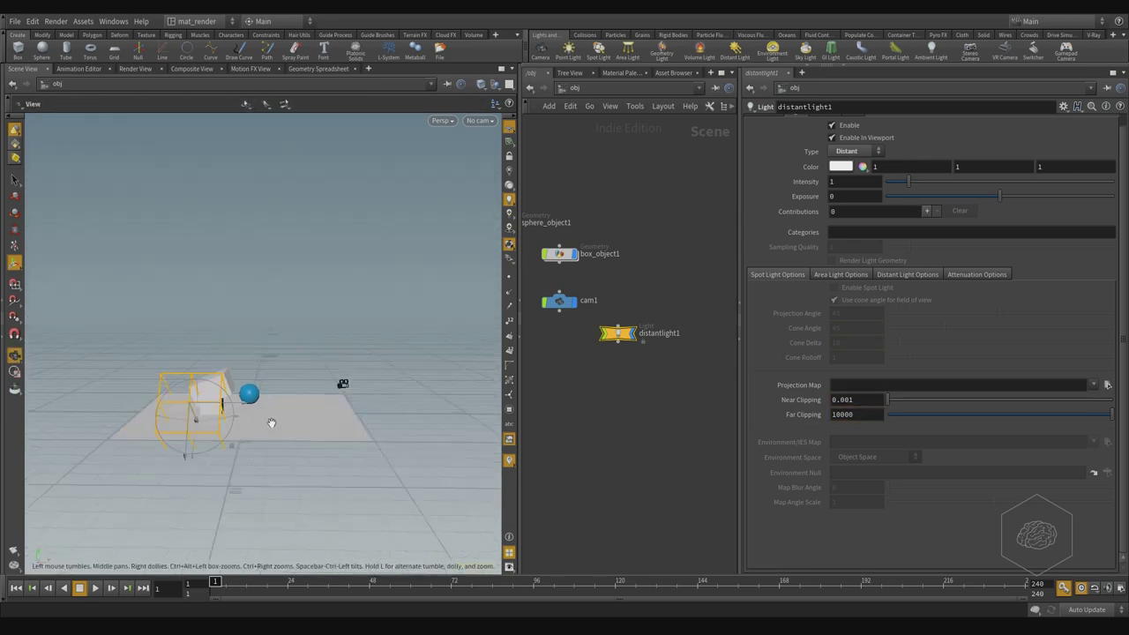
pyautogui.moveTo(187, 446); pyautogui.dragTo(225, 318)
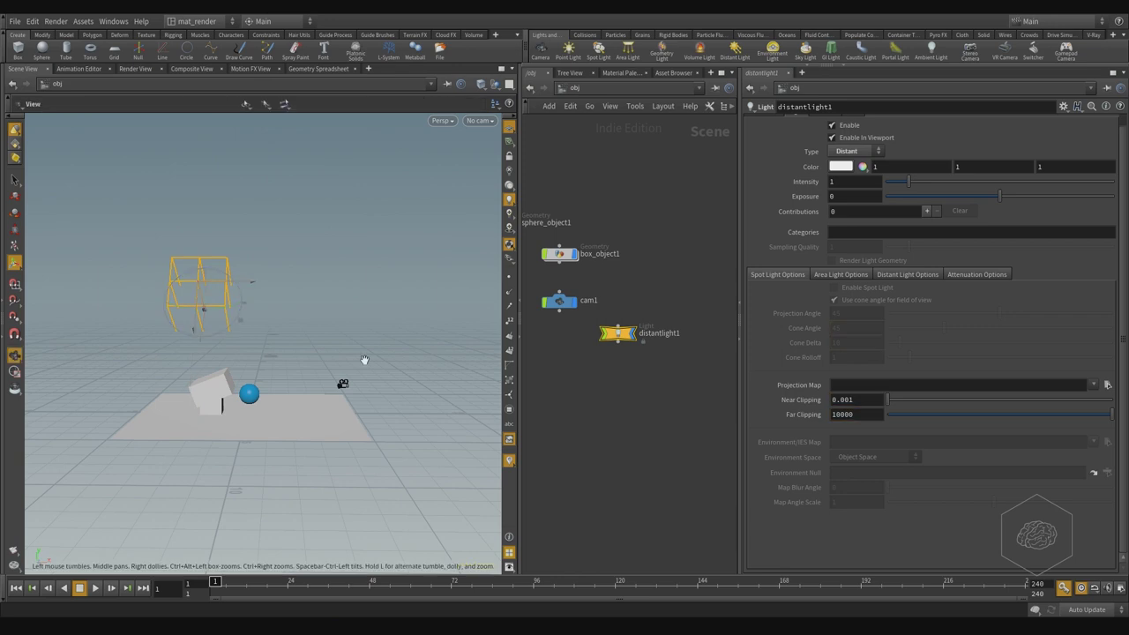
# Step: Check the distant light's placement from above and add an Environment Light at the scene origin
pyautogui.keyDown('alt'); pyautogui.moveTo(363, 360); pyautogui.dragTo(329, 402); pyautogui.keyUp('alt')
pyautogui.press('Return')
pyautogui.press('Escape')
pyautogui.moveTo(327, 448); pyautogui.dragTo(254, 418)
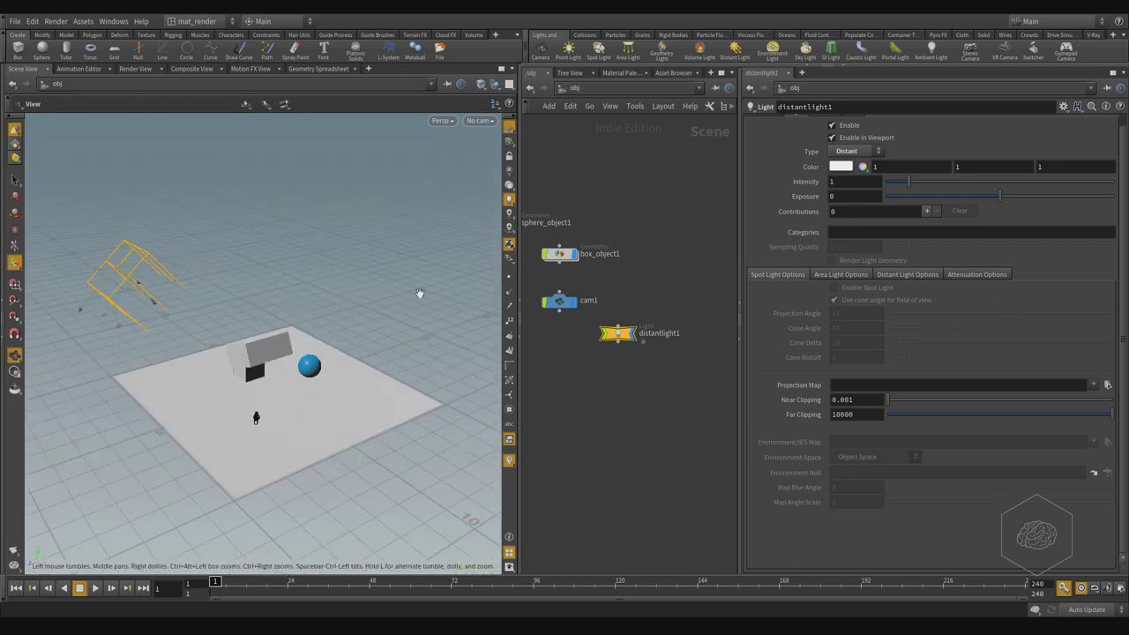
pyautogui.press('Return')
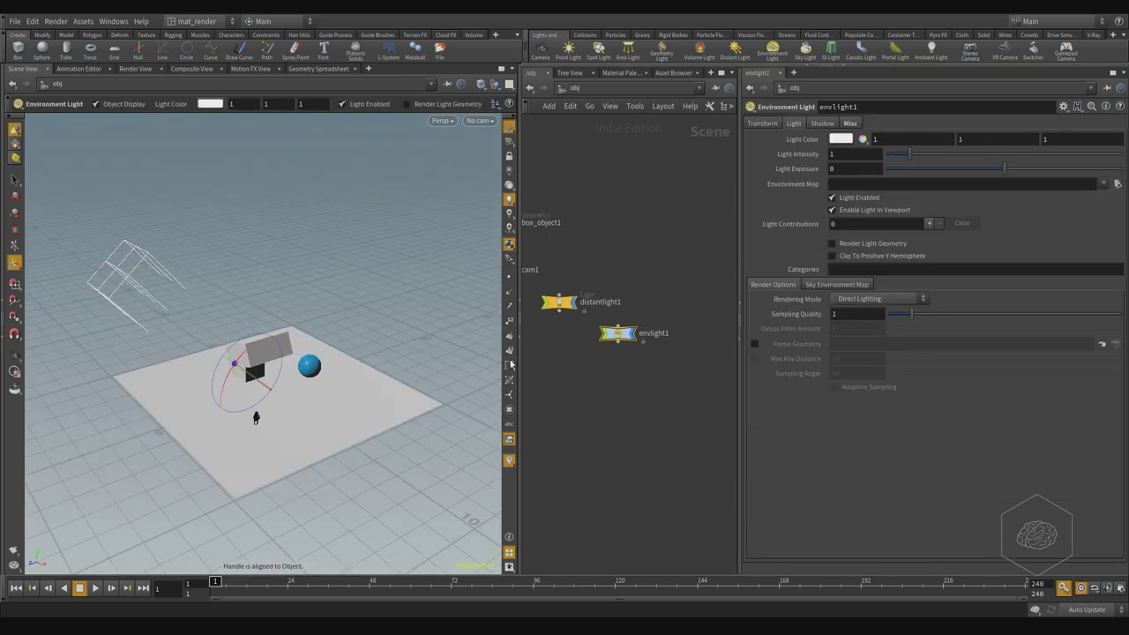
# Step: Place the envlight1 node directly beneath distantlight1 in the object network
pyautogui.click(559, 302)
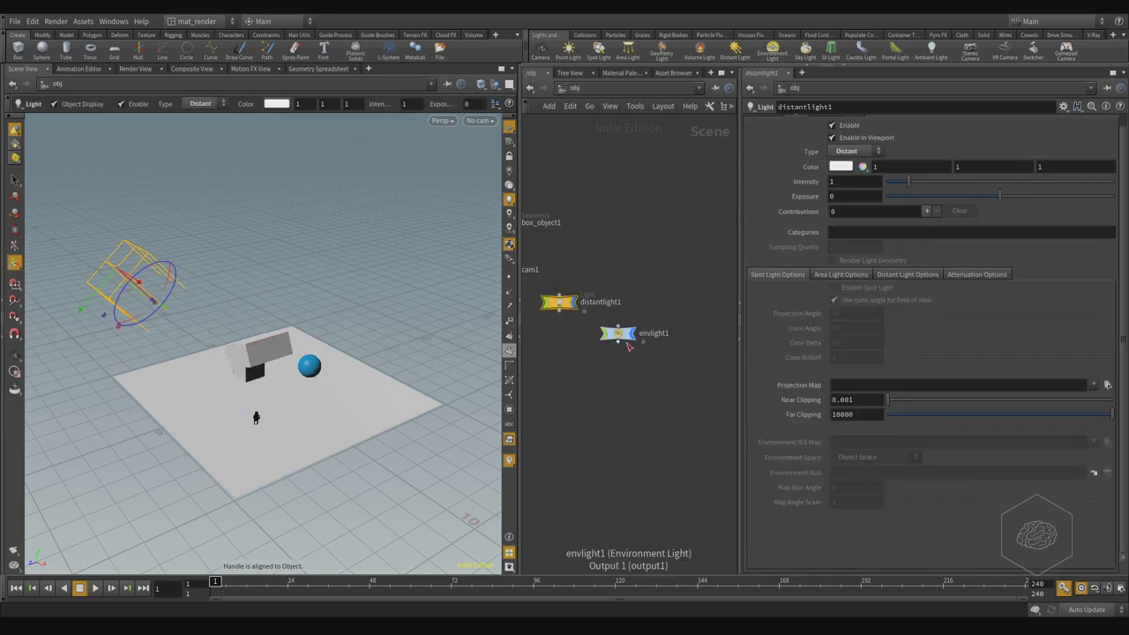
pyautogui.click(624, 337)
pyautogui.moveTo(631, 341); pyautogui.dragTo(573, 361)
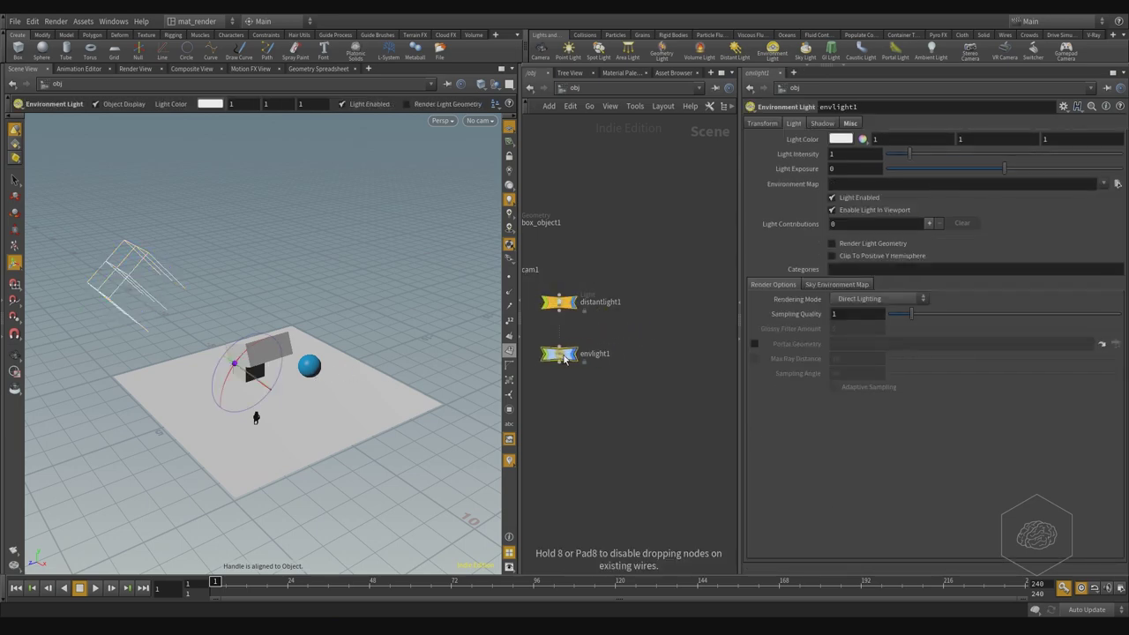
# Step: Examine the boxes and the blue sphere up close from a low angle, checking how the two lights shade them
pyautogui.press('Escape')
pyautogui.moveTo(477, 347); pyautogui.dragTo(369, 348)
pyautogui.scroll(6, 282, 370)
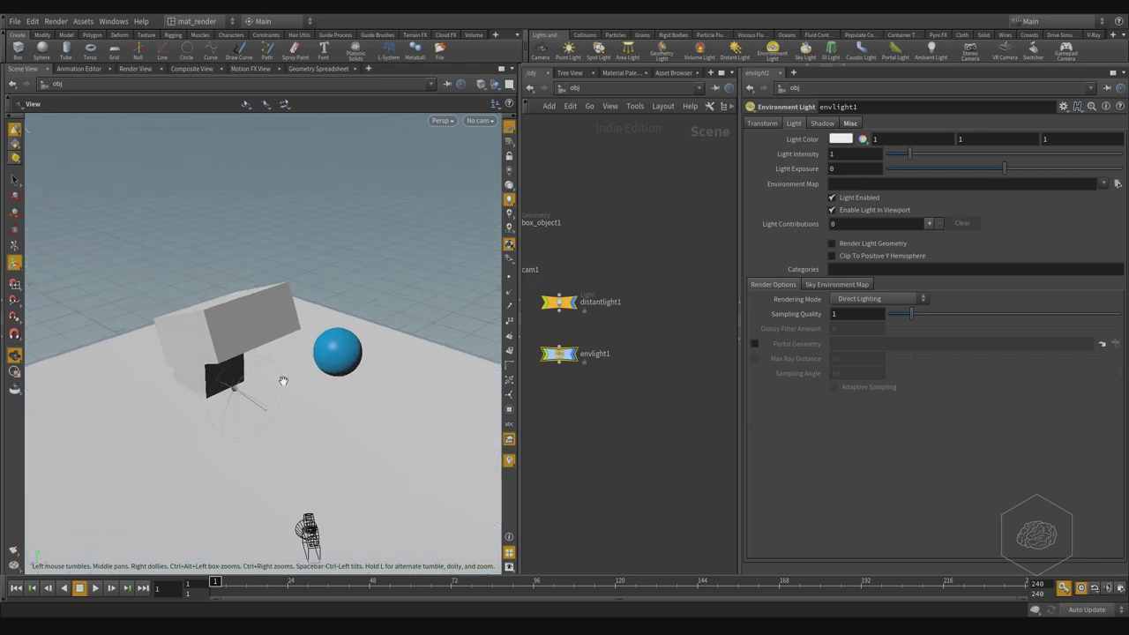
pyautogui.scroll(-2, 283, 429)
pyautogui.moveTo(414, 368); pyautogui.dragTo(359, 393, button='middle')
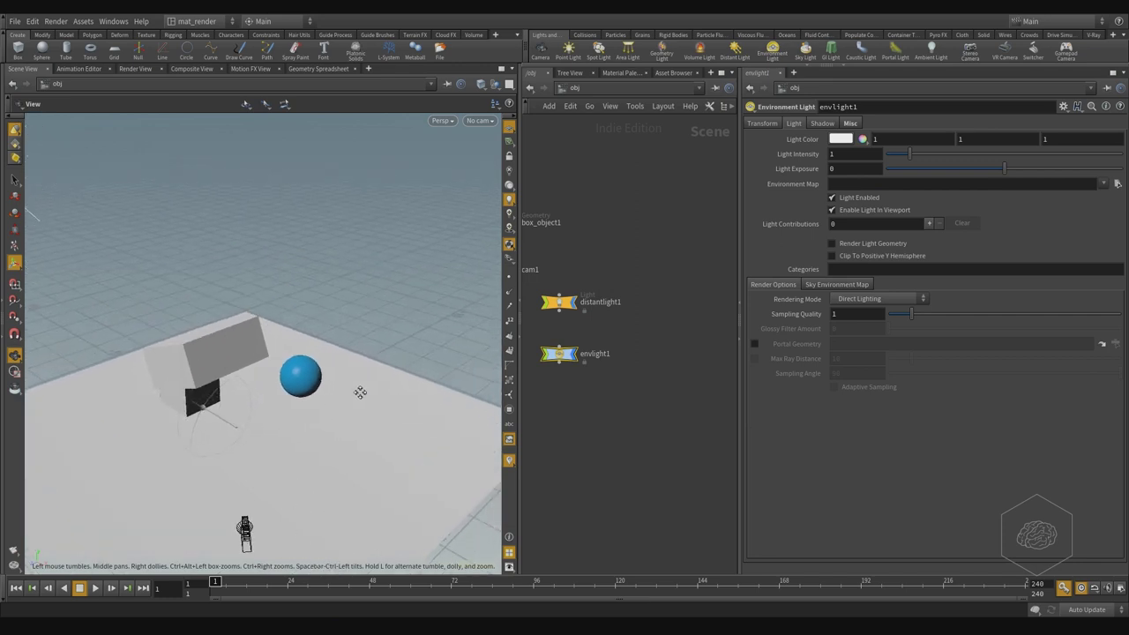
pyautogui.moveTo(356, 391); pyautogui.dragTo(361, 375)
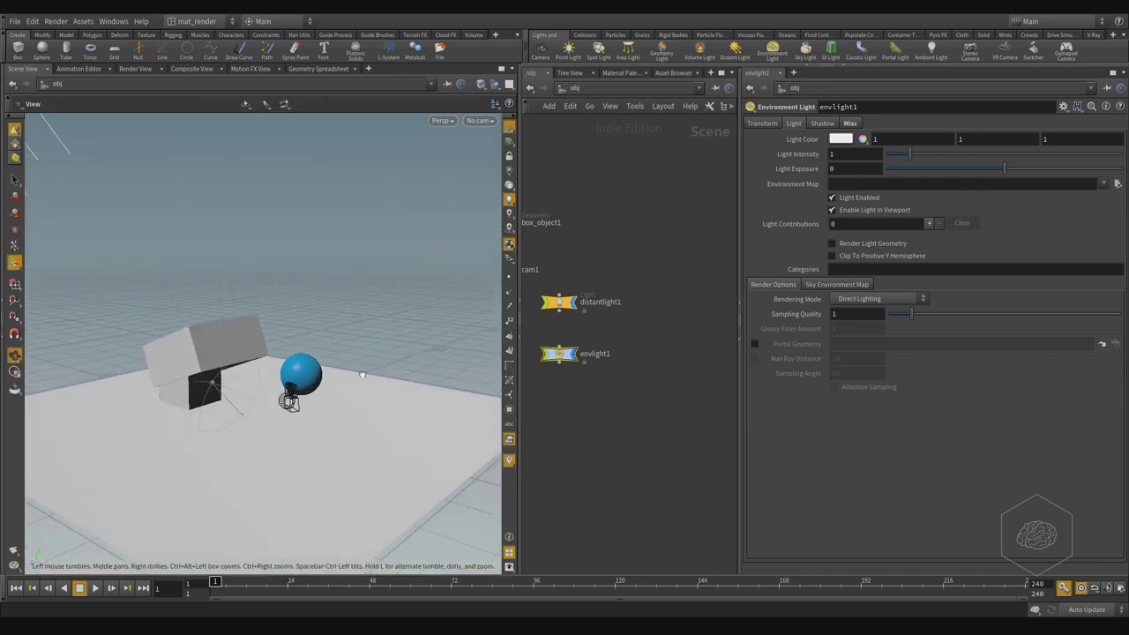
pyautogui.scroll(4, 261, 387)
pyautogui.scroll(-2, 258, 388)
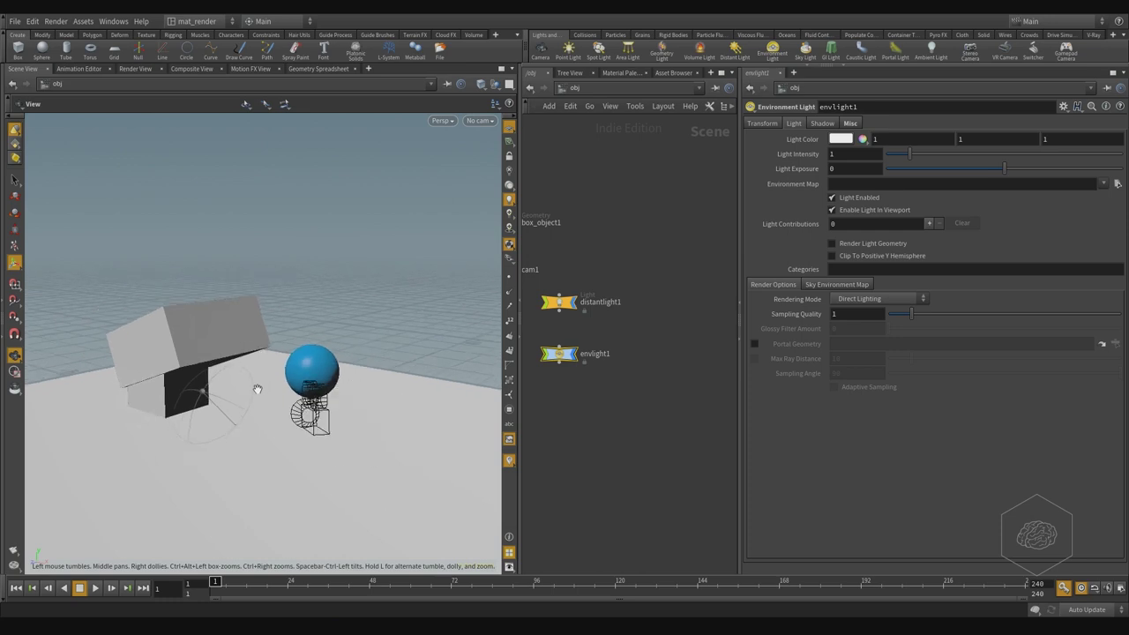
pyautogui.moveTo(258, 388); pyautogui.dragTo(263, 403, button='middle')
pyautogui.press('Return')
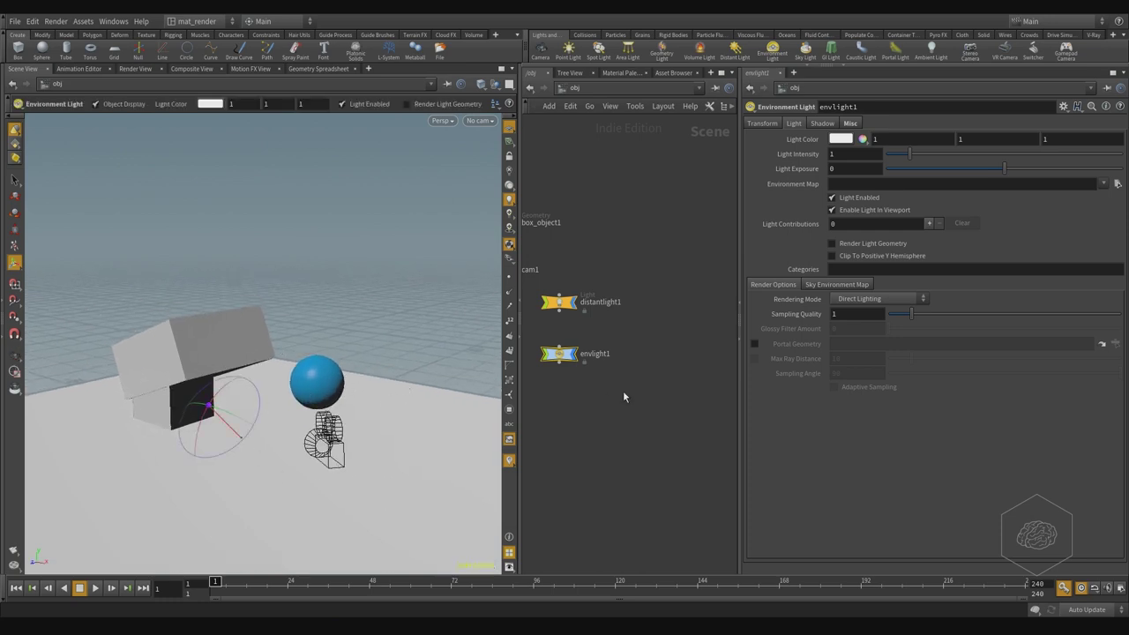
pyautogui.moveTo(624, 392); pyautogui.dragTo(624, 454, button='middle')
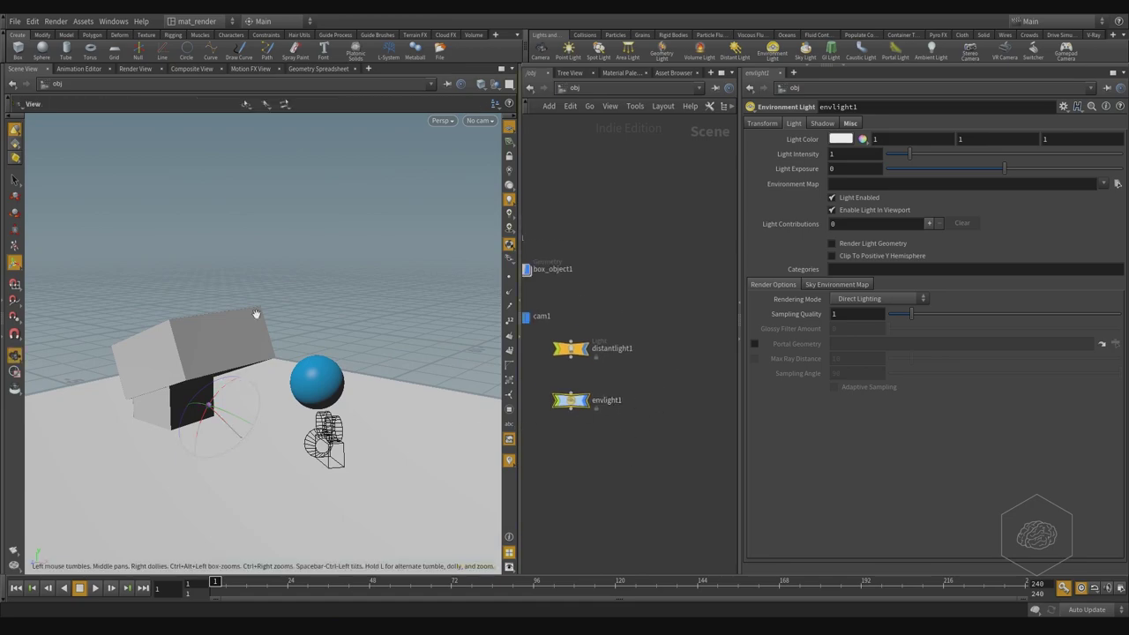